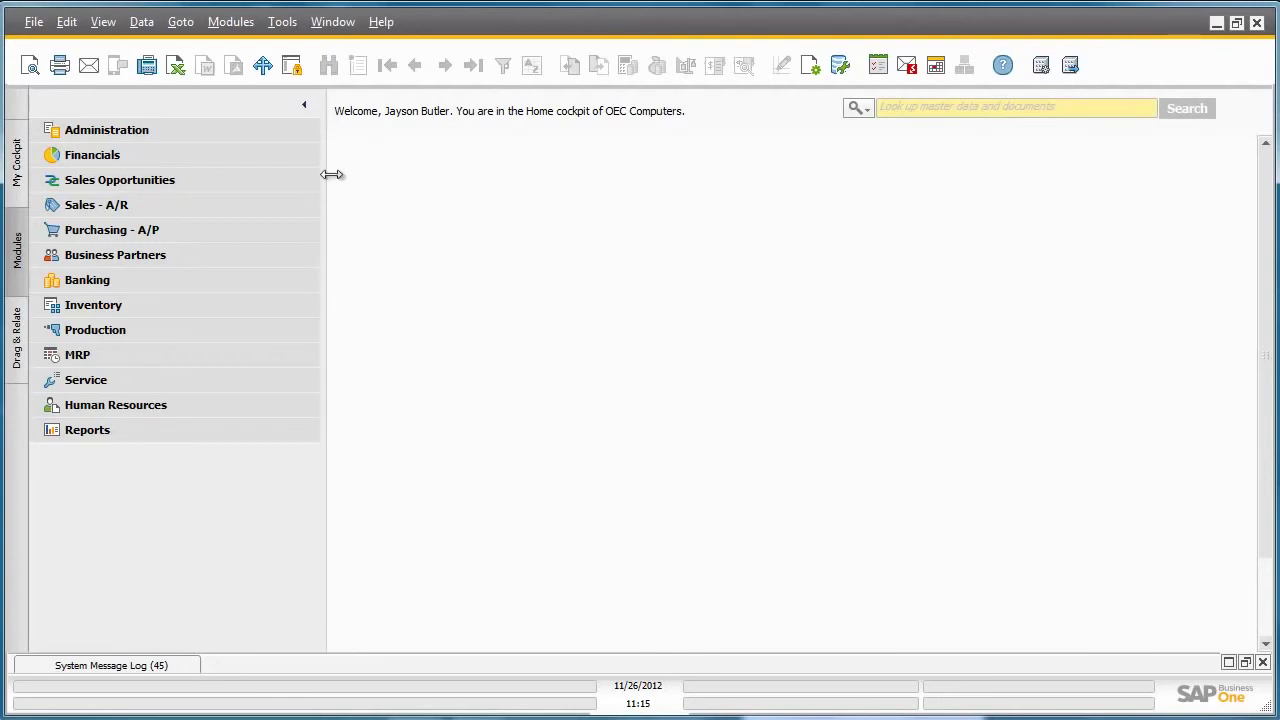
# Start a new purchase request and set its required date to 12/07/2012.
pyautogui.click(215, 229)
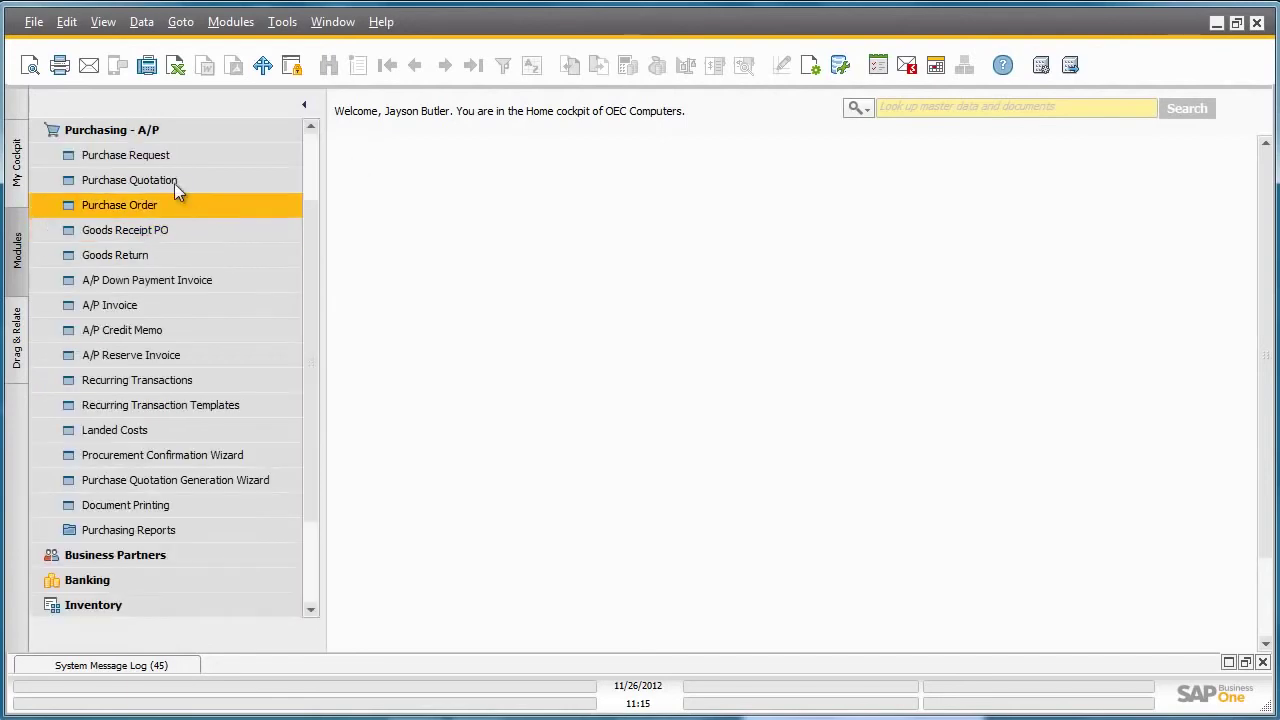
pyautogui.click(140, 156)
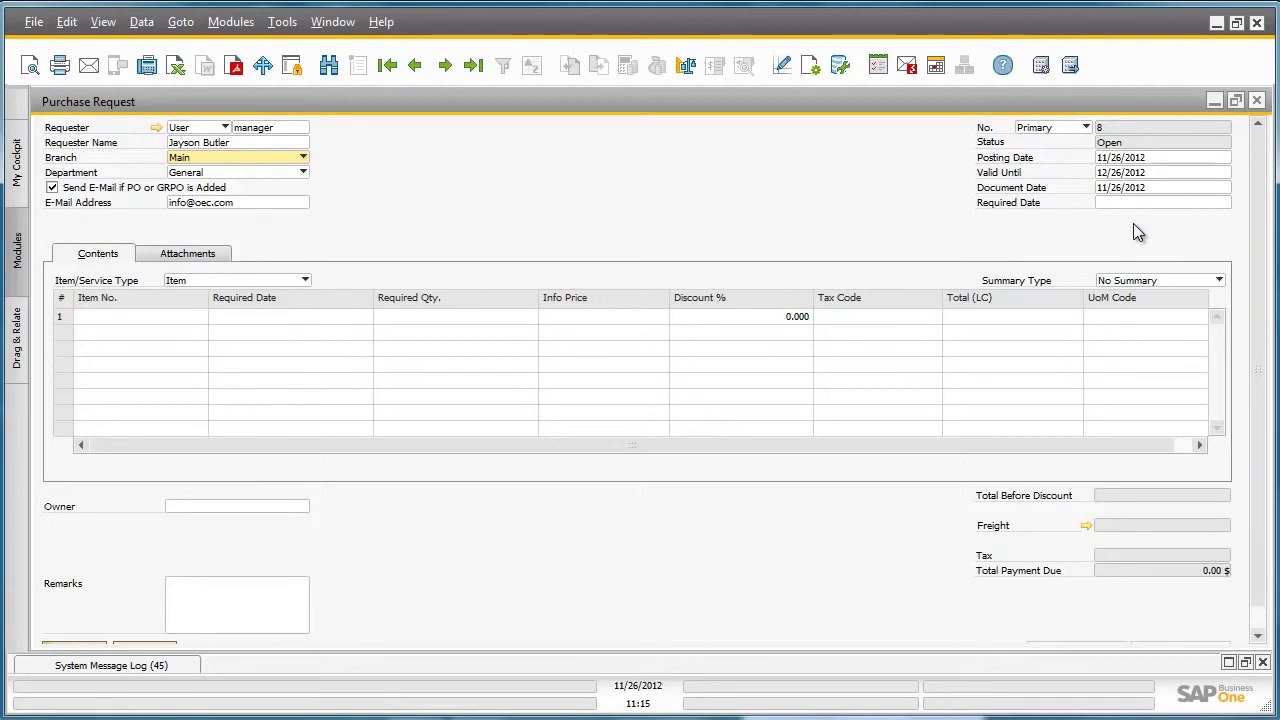
pyautogui.click(1160, 203)
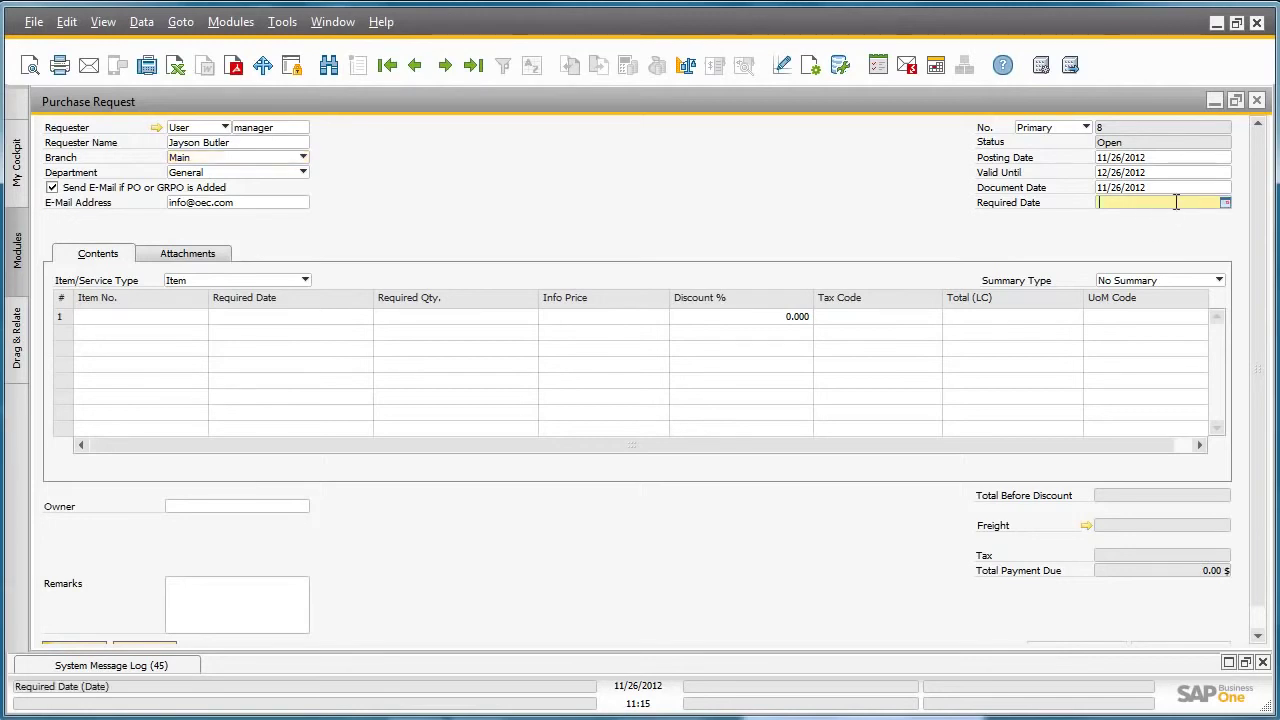
pyautogui.click(1226, 203)
pyautogui.click(1189, 230)
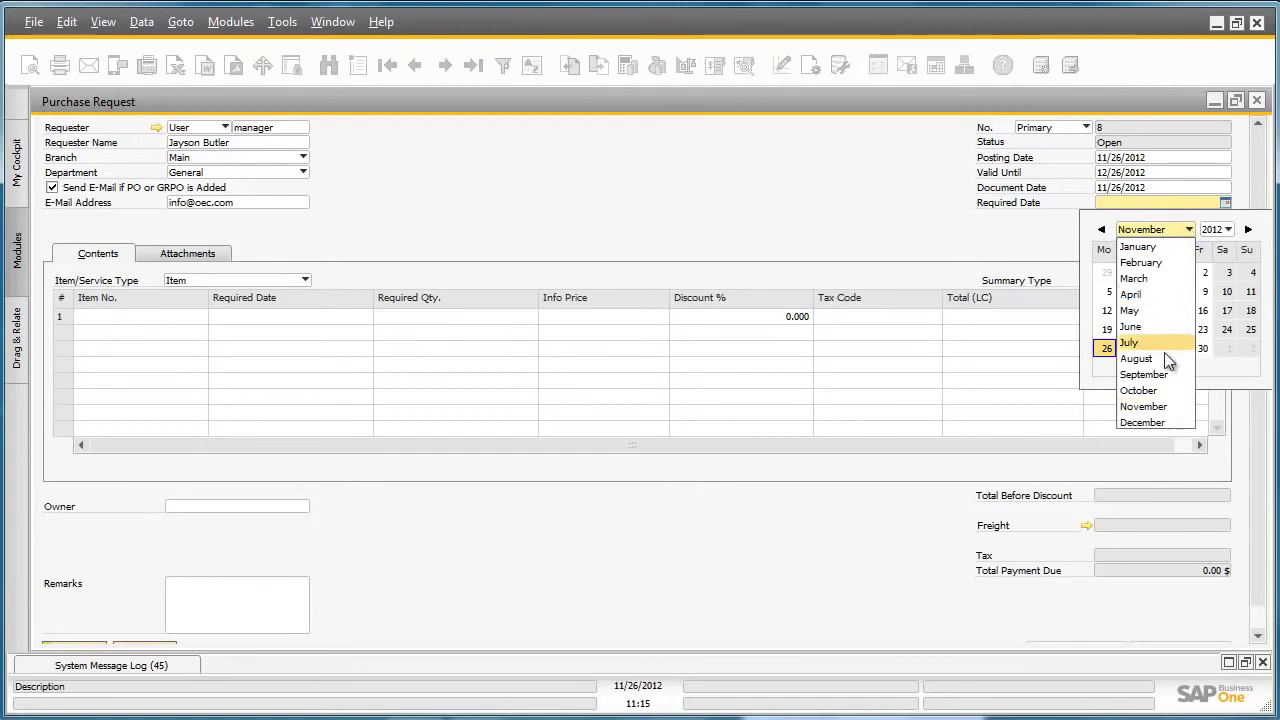
pyautogui.click(1163, 424)
pyautogui.click(1205, 291)
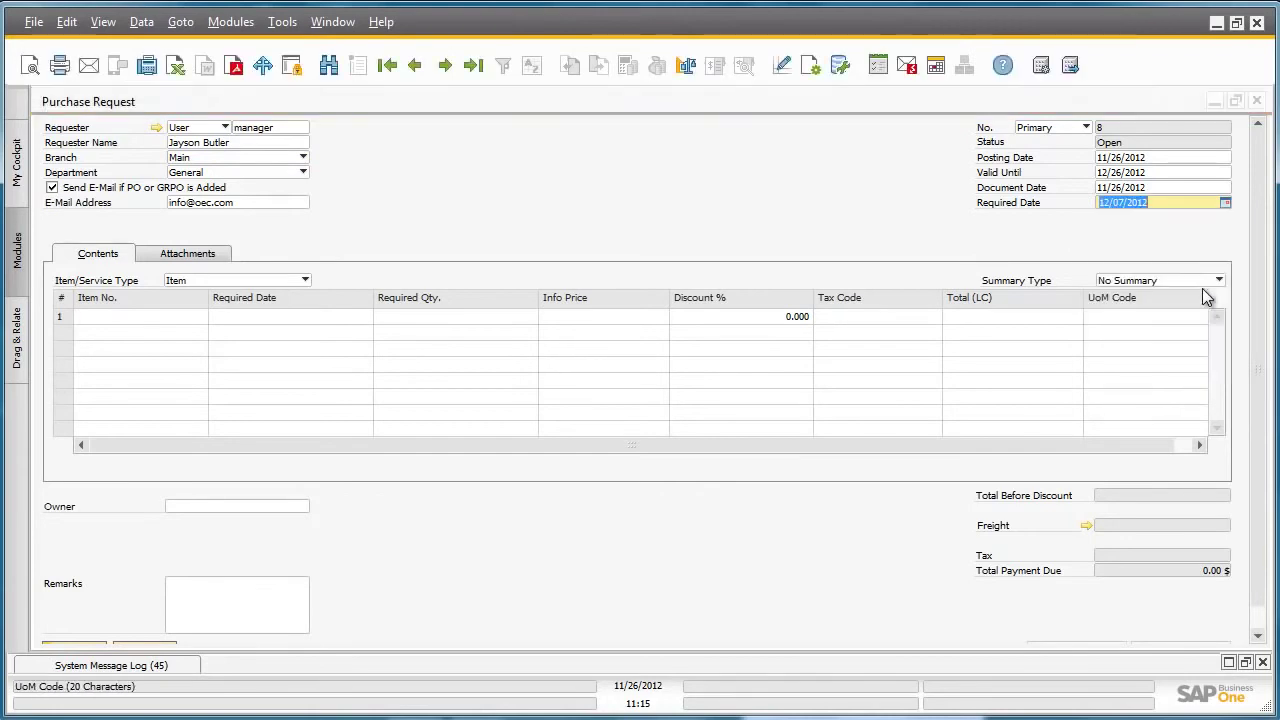
# Add item Z00001, Apple iPad 64GB Black, to the first request line with a required quantity of 3.
pyautogui.click(175, 311)
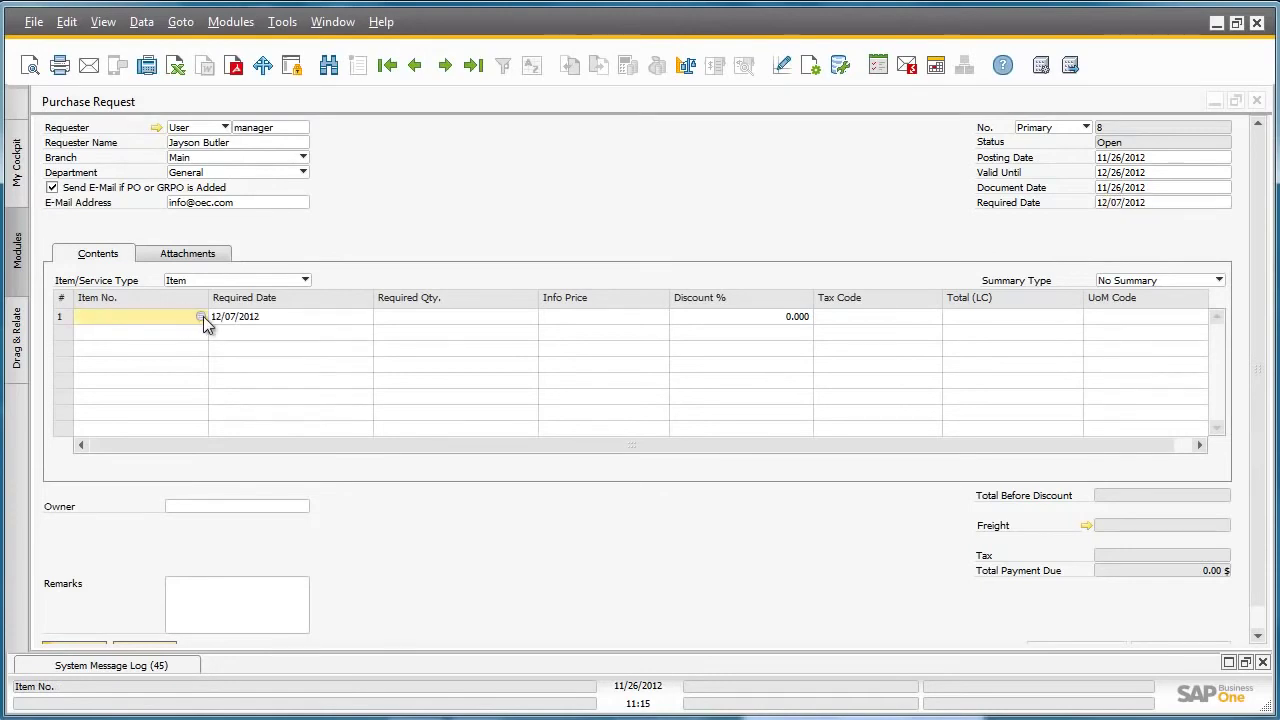
pyautogui.click(203, 316)
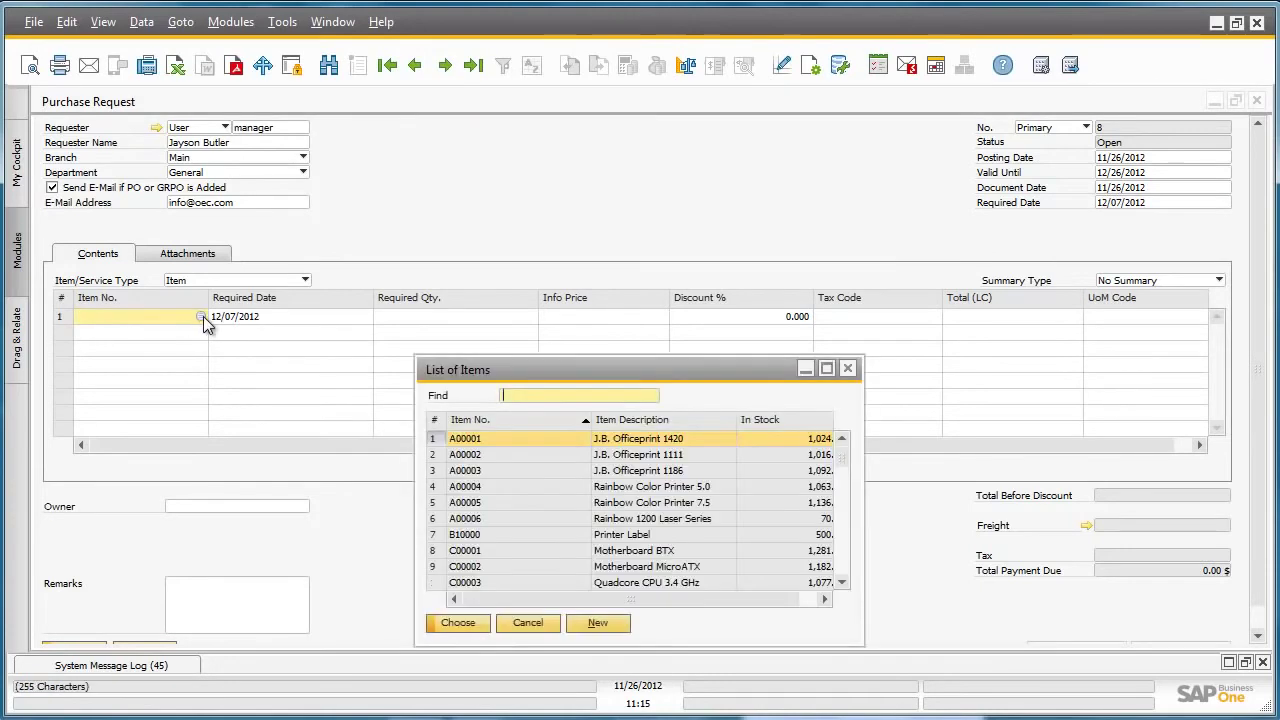
pyautogui.click(690, 422)
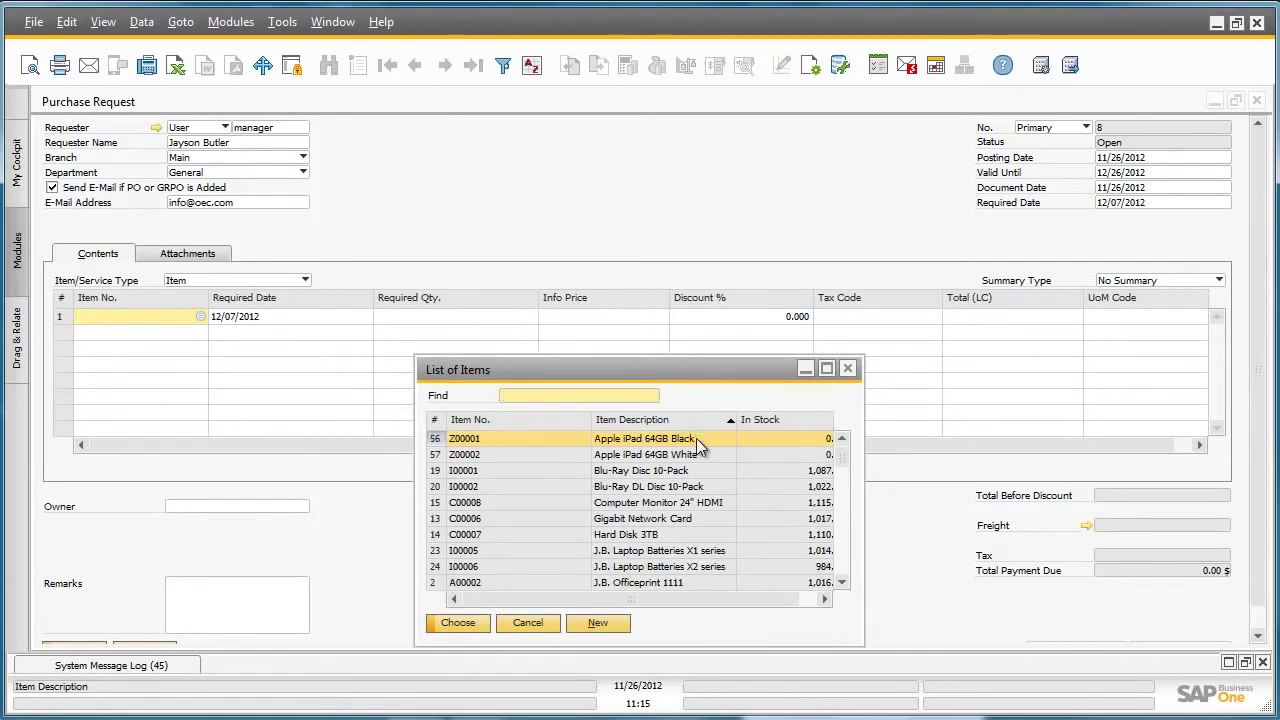
pyautogui.doubleClick(698, 440)
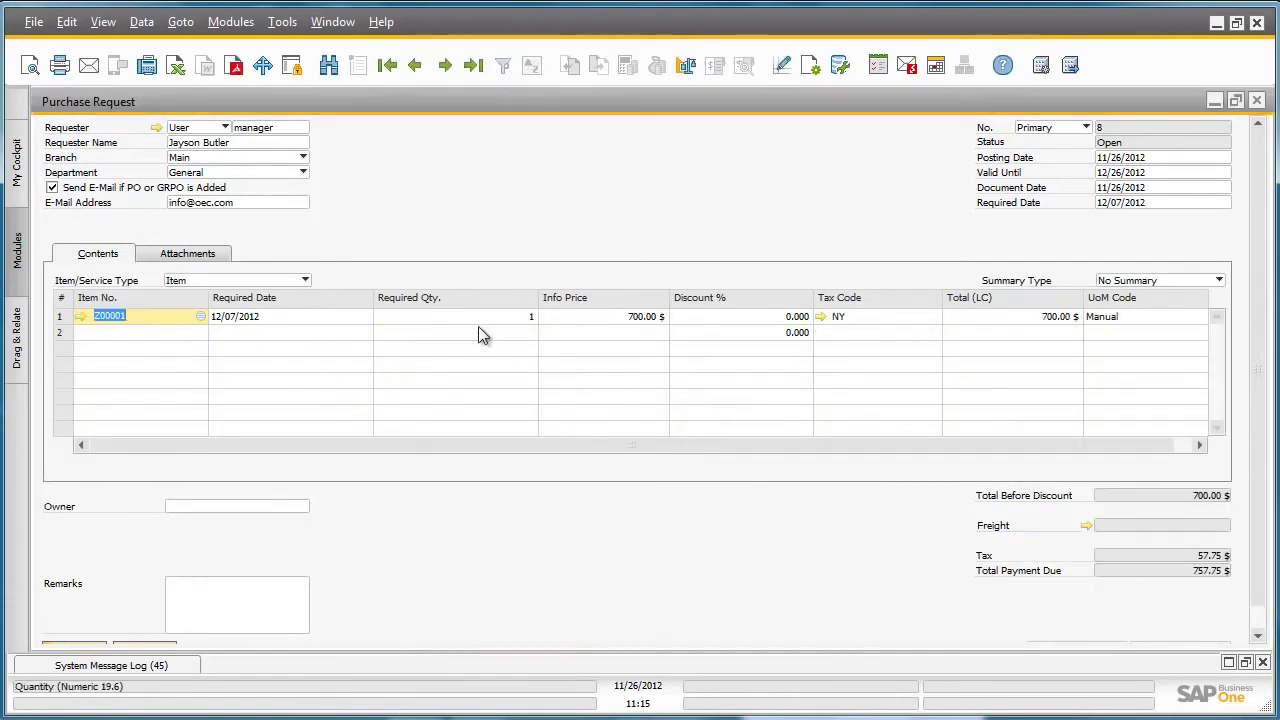
pyautogui.click(476, 322)
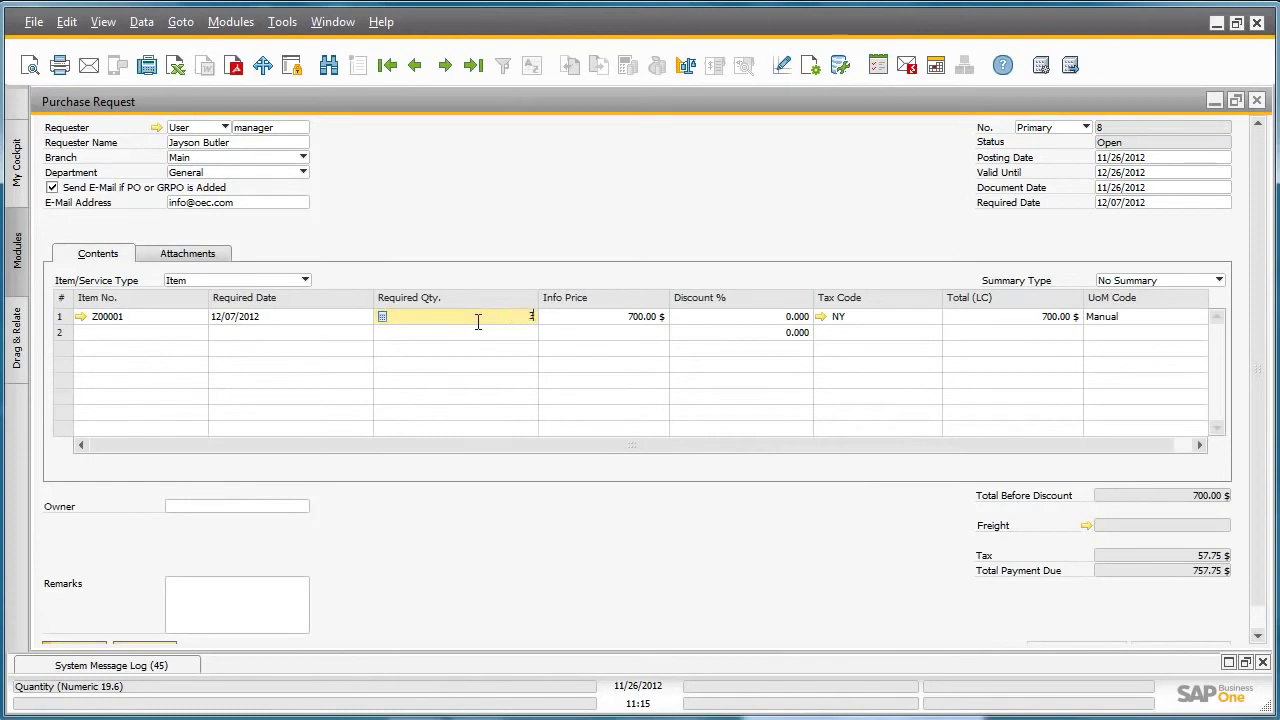
pyautogui.write('3')
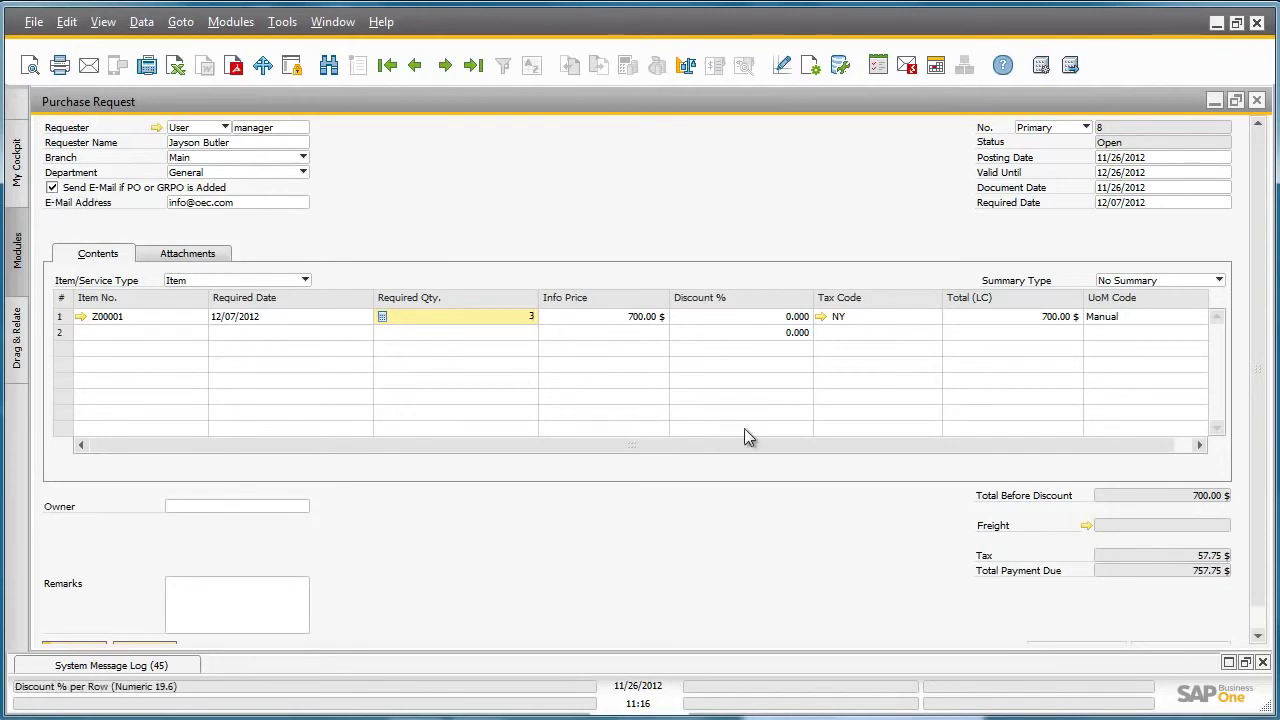
# Submit the purchase request for authorization with the remark "Please approve" and close the request form.
pyautogui.scroll(-1, 1256, 467)
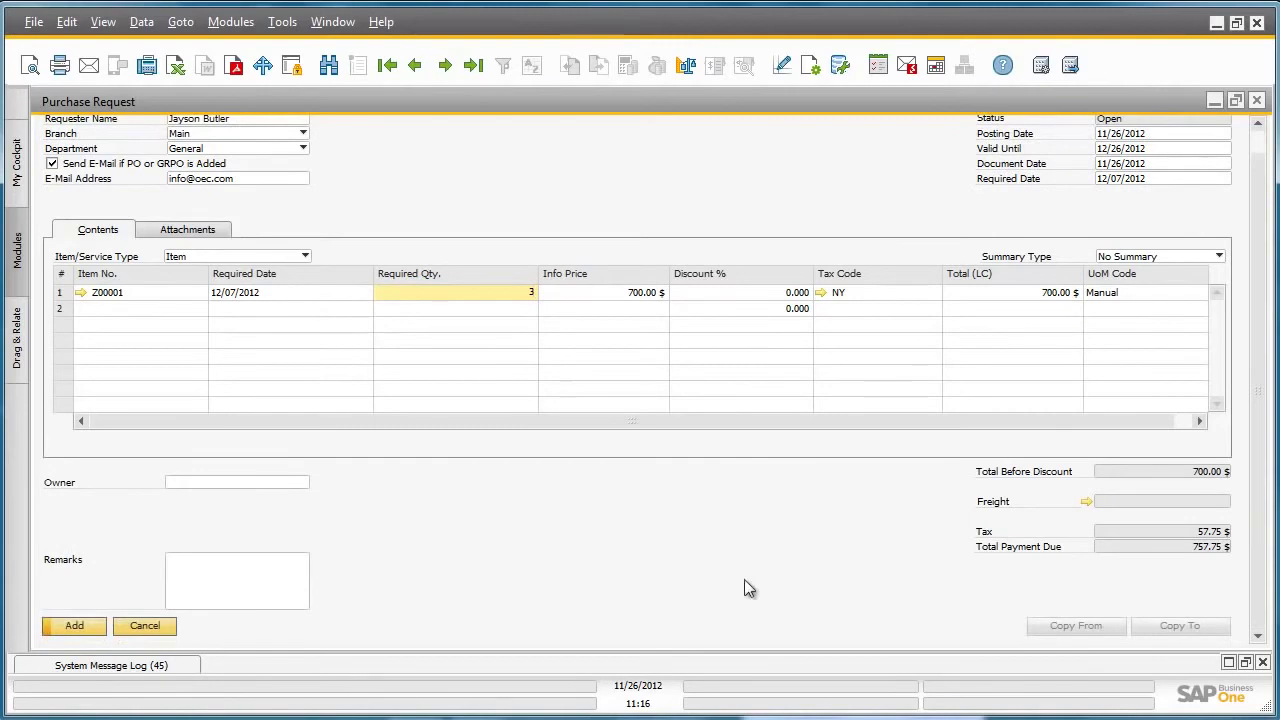
pyautogui.click(95, 630)
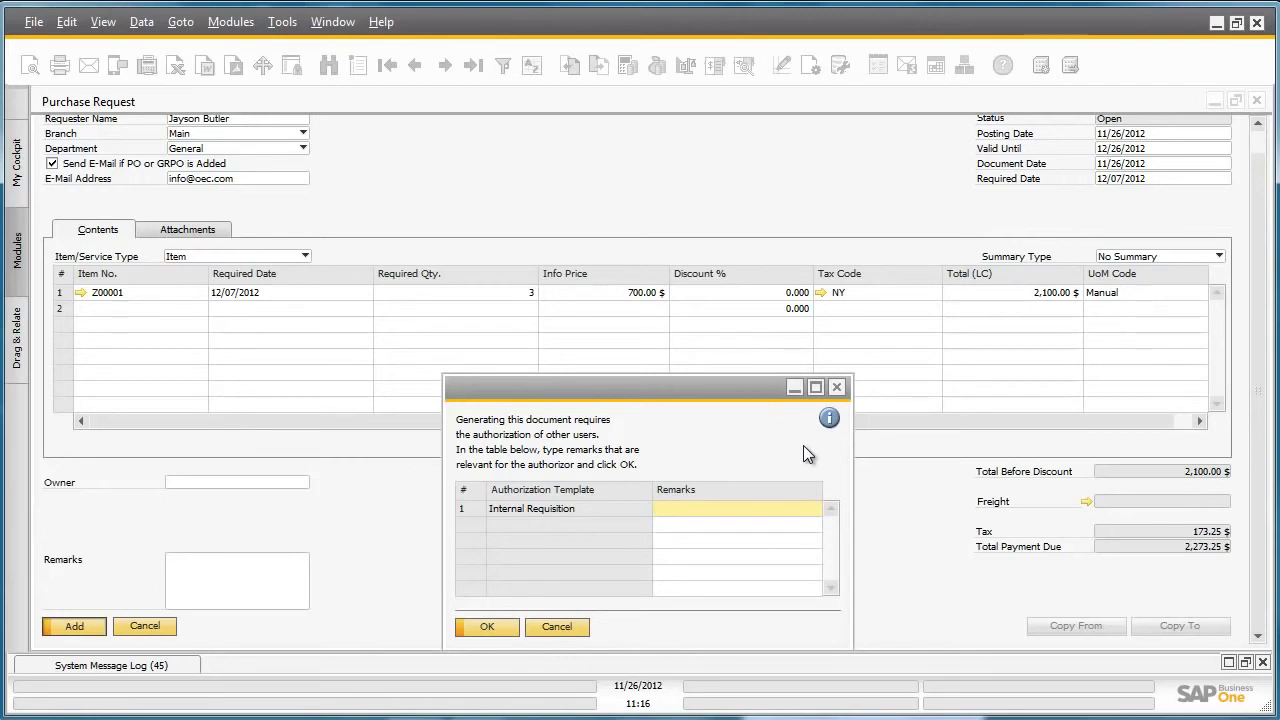
pyautogui.write('Please approve')
pyautogui.click(465, 624)
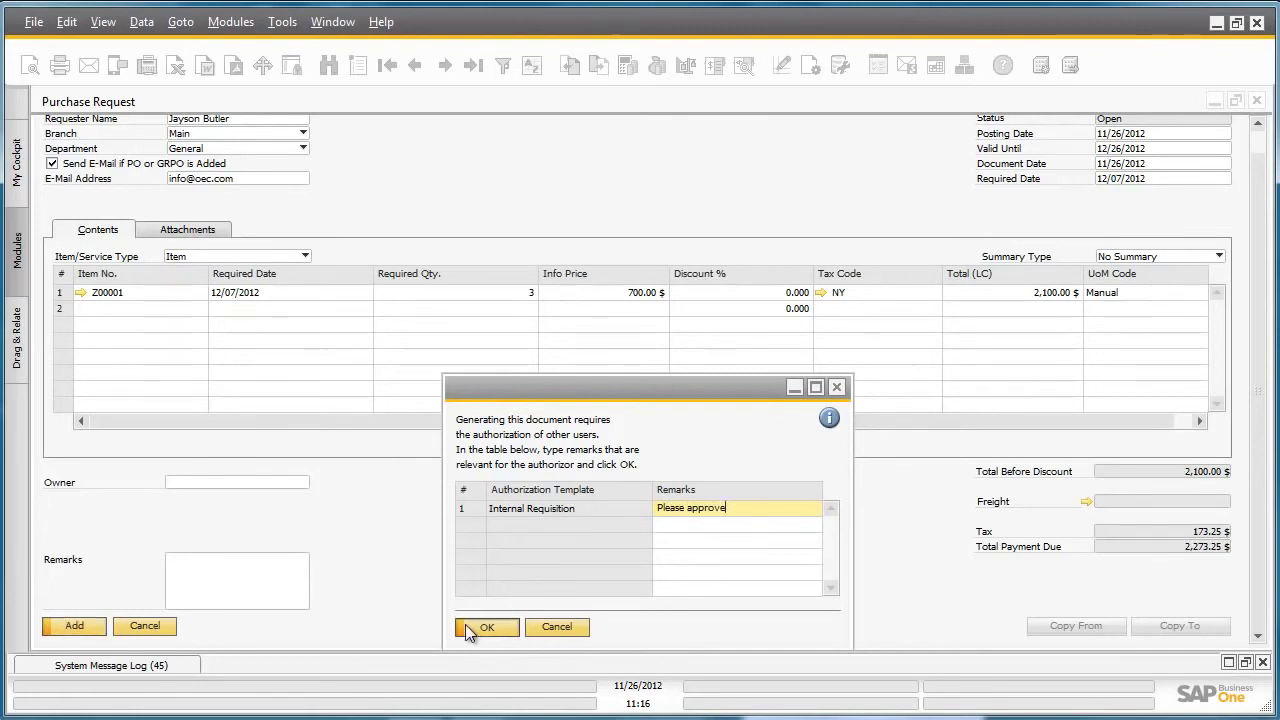
pyautogui.click(1256, 101)
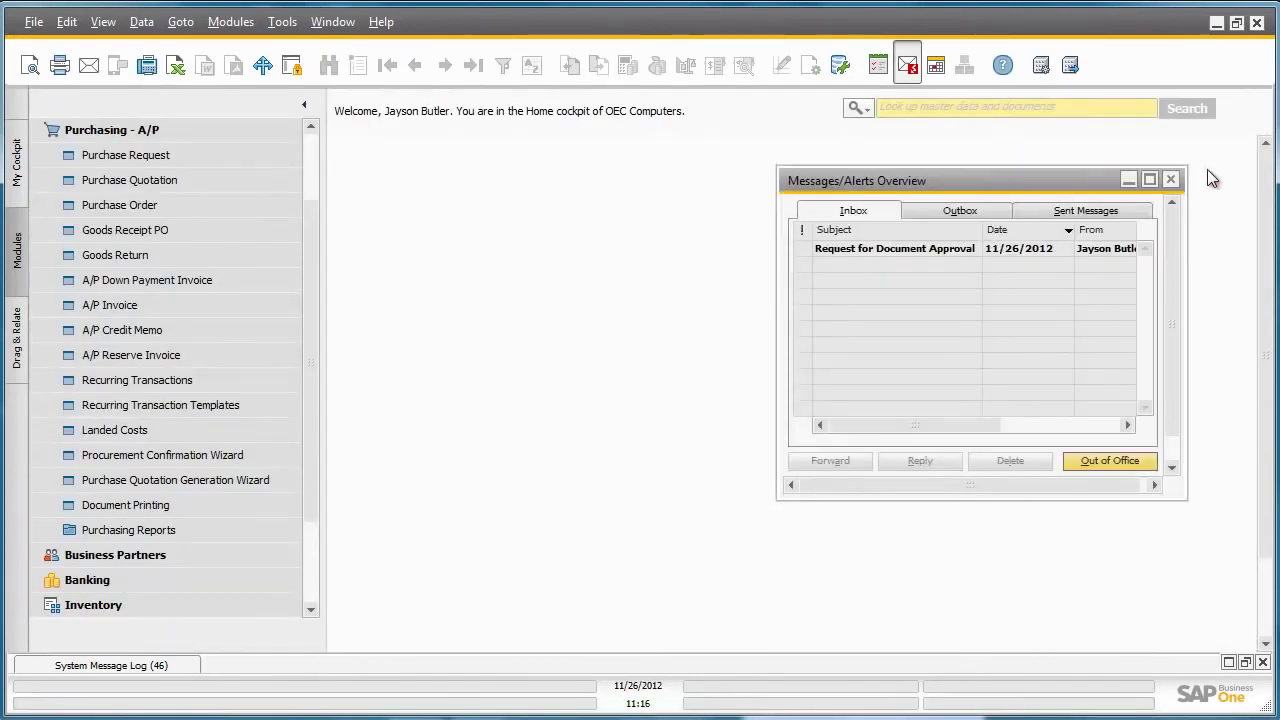
# Open the approval request from the Request for Document Approval message and set its decision to Approved.
pyautogui.click(953, 252)
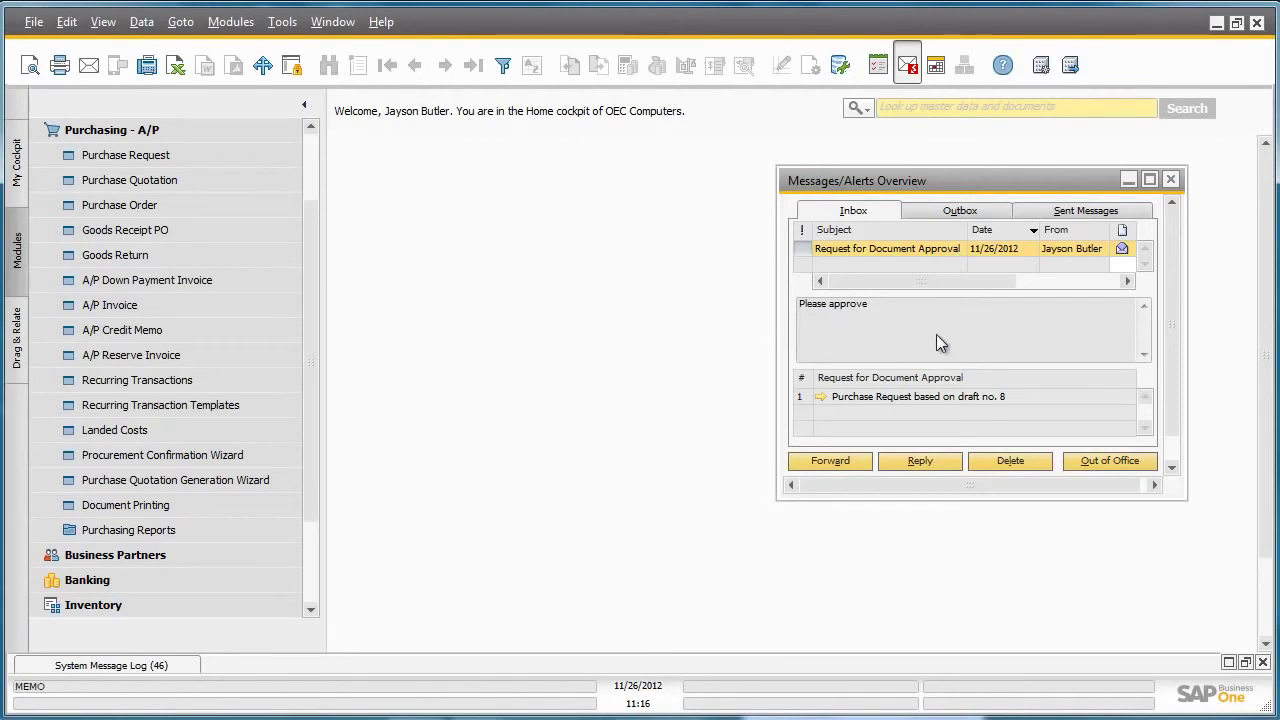
pyautogui.click(824, 395)
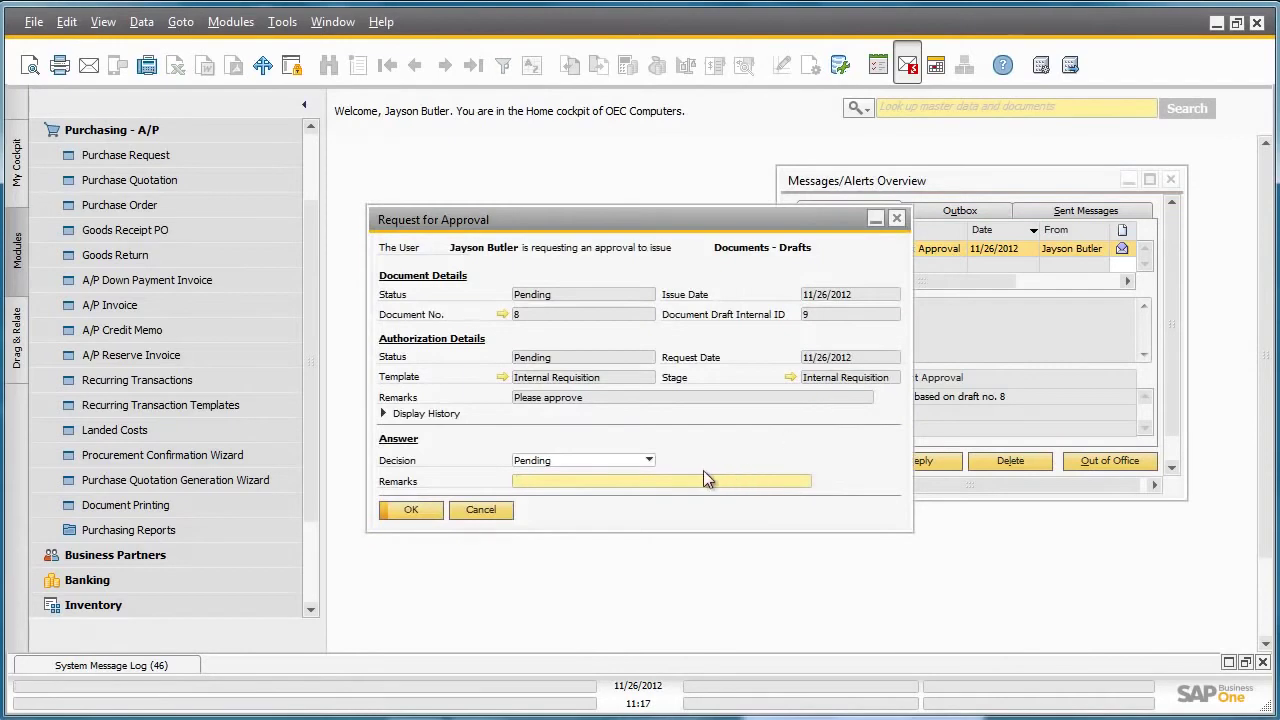
pyautogui.click(571, 459)
pyautogui.click(564, 491)
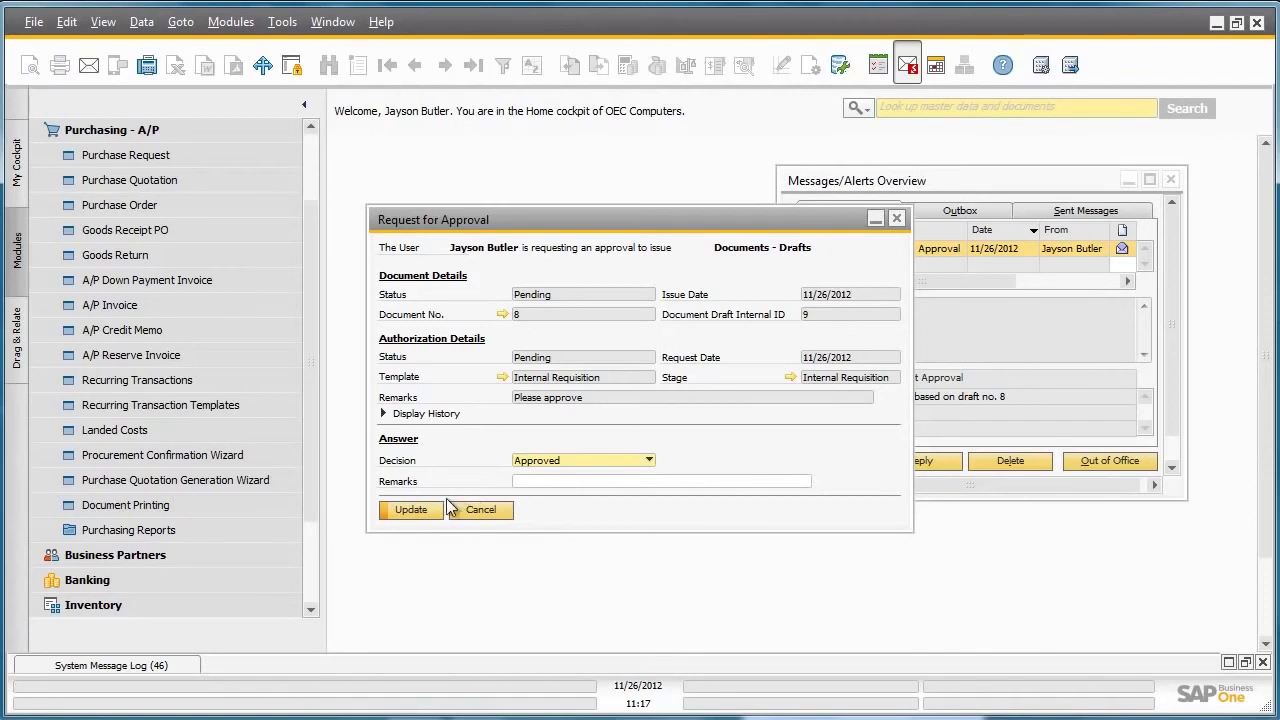
pyautogui.click(411, 510)
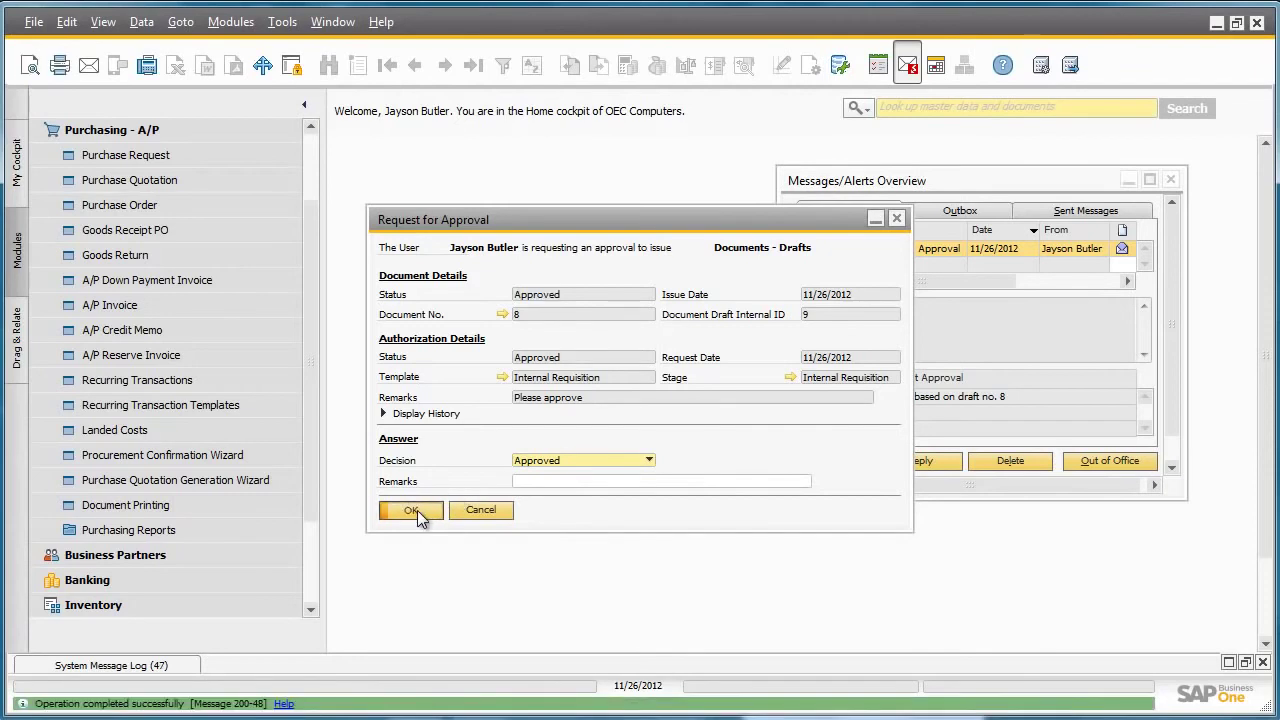
pyautogui.click(417, 510)
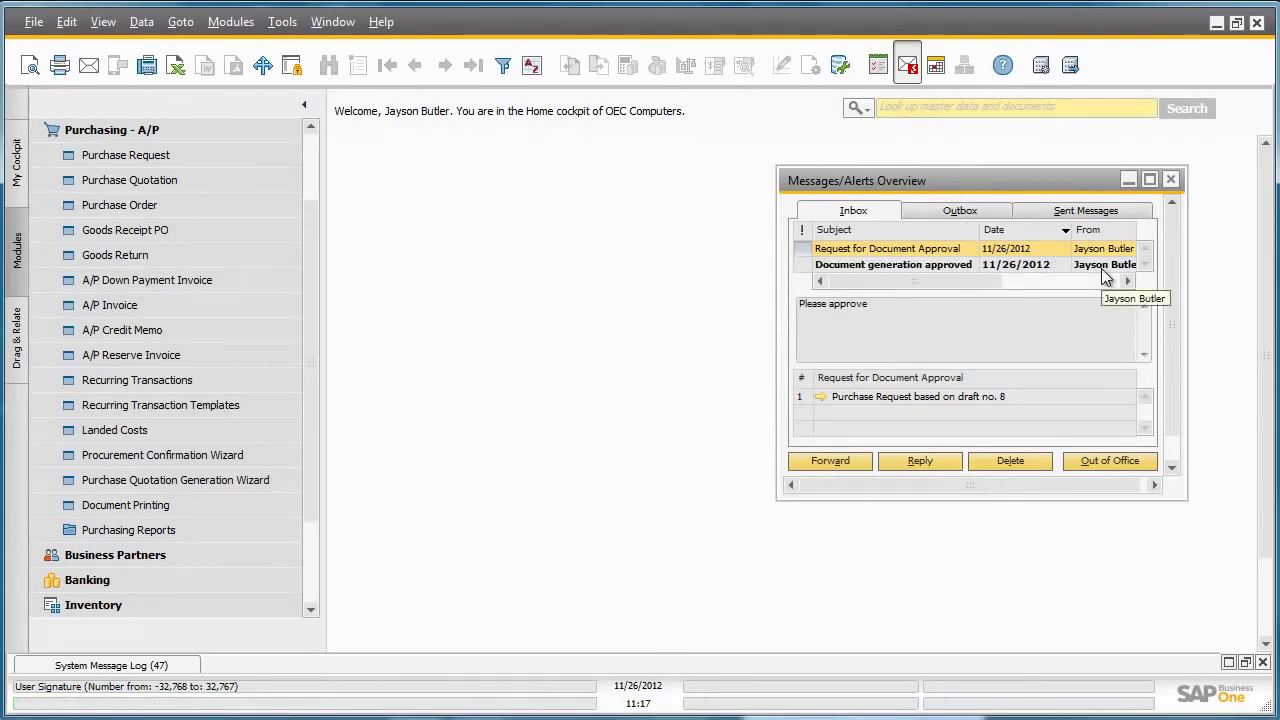
# Open the approved purchase request draft from the Document generation approved message and add it as a document.
pyautogui.click(820, 268)
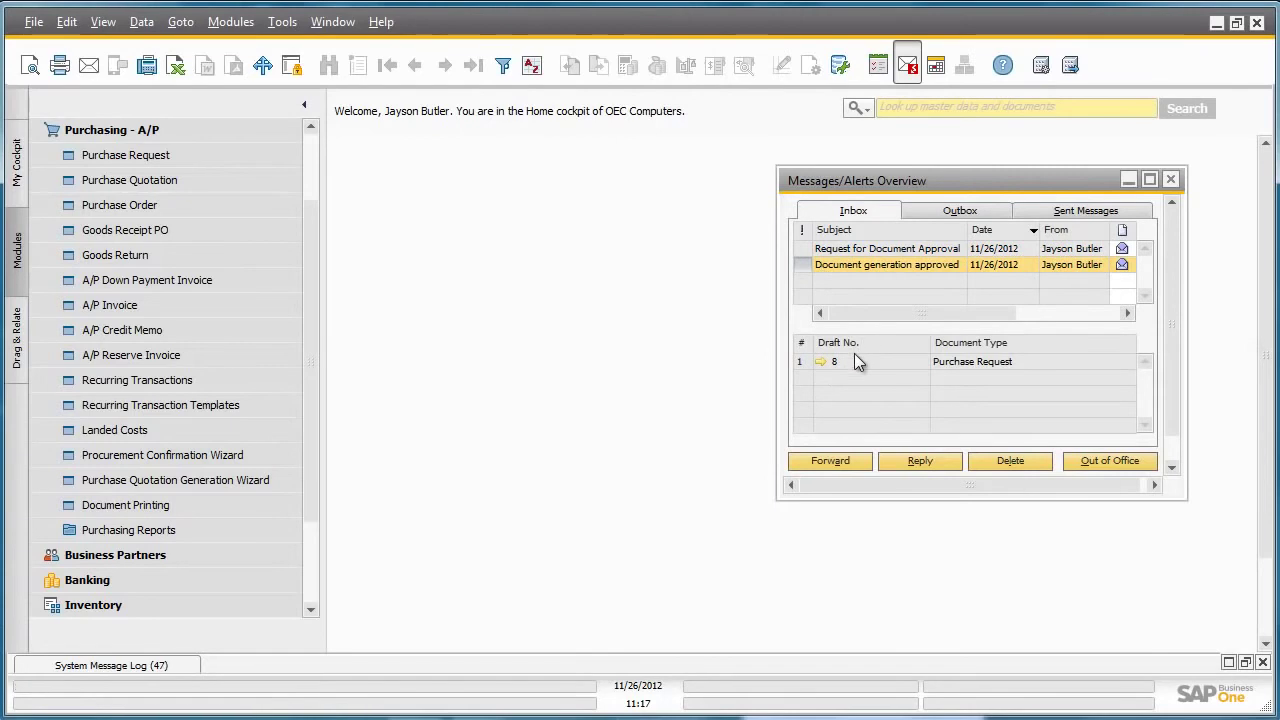
pyautogui.click(819, 362)
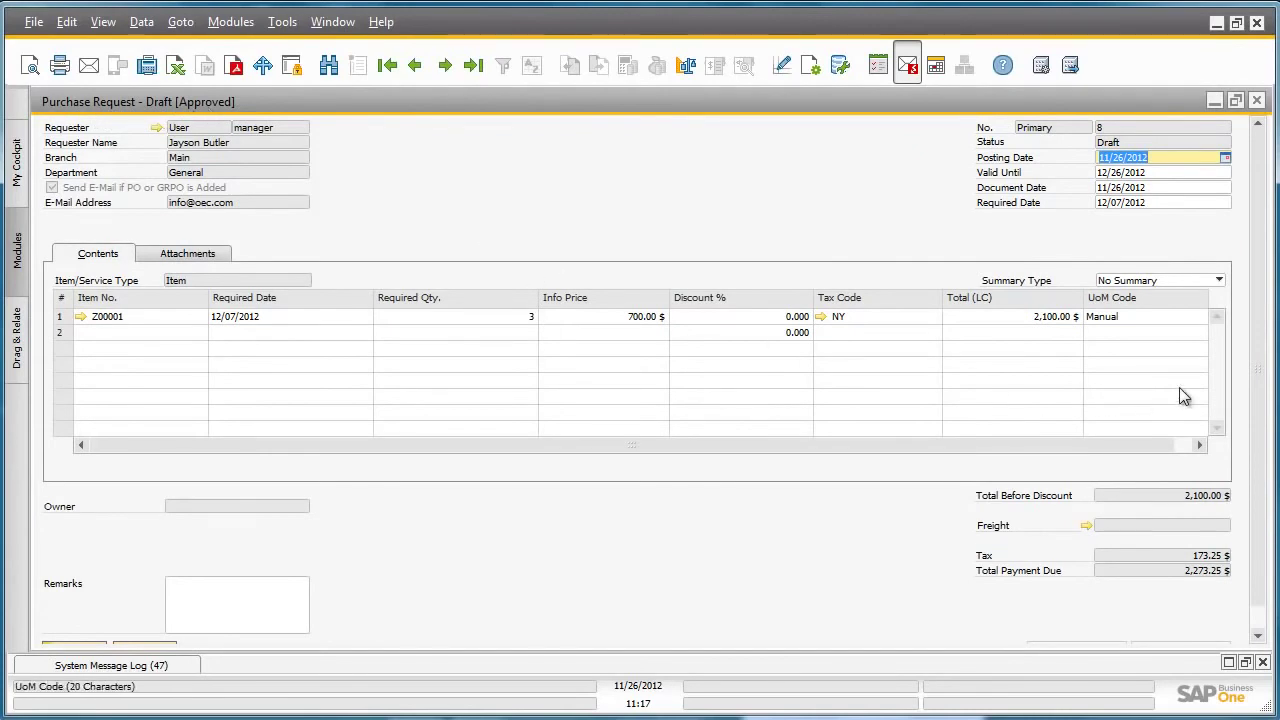
pyautogui.scroll(-1, 1257, 376)
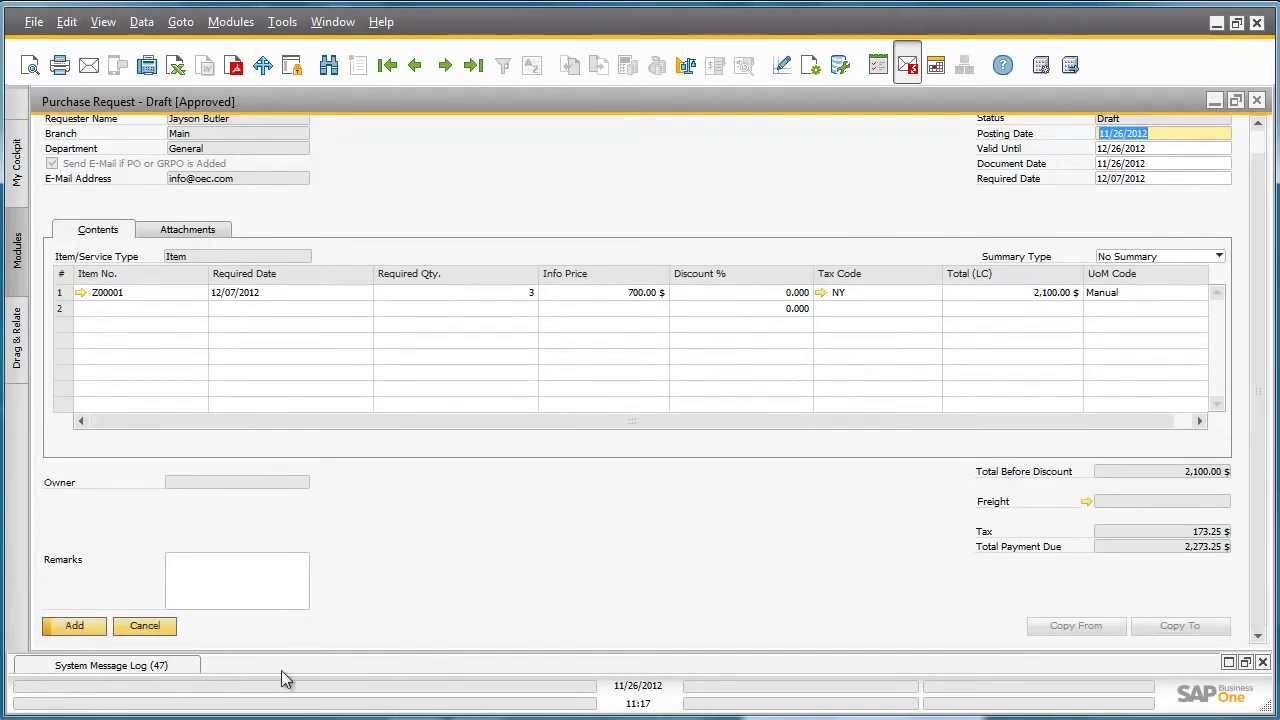
pyautogui.click(63, 633)
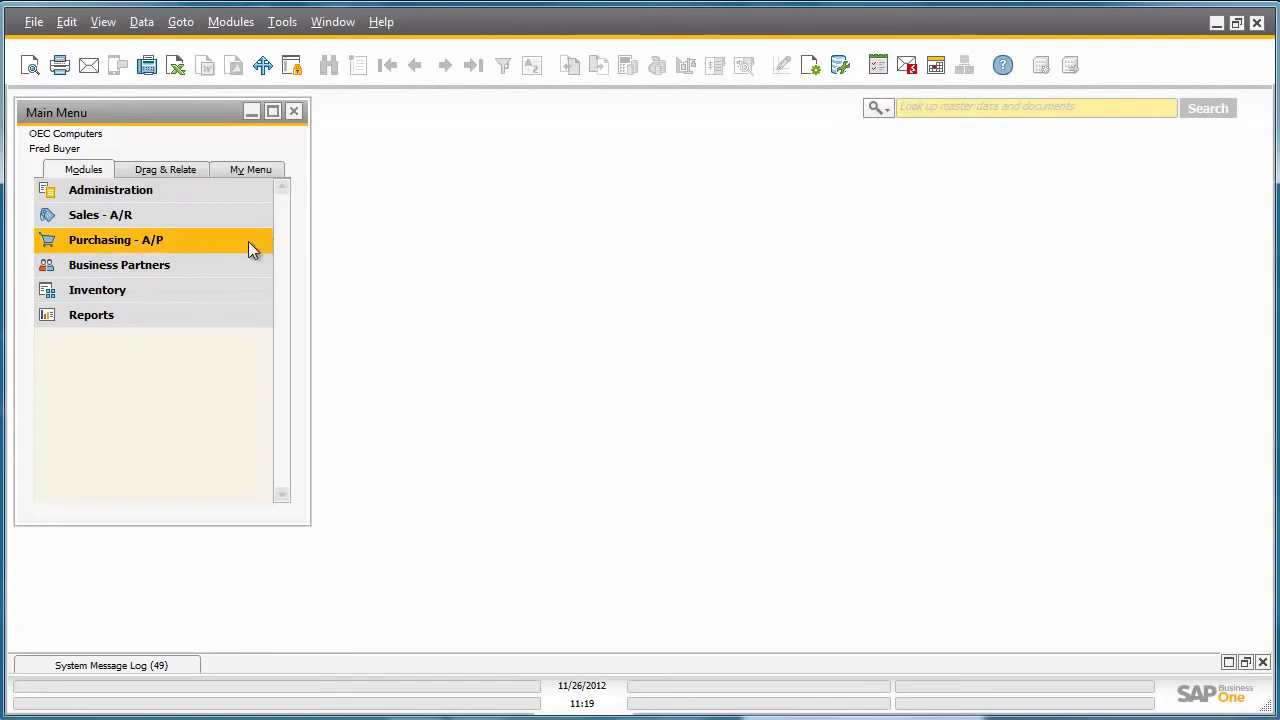
# Run the Purchase Request Report for items, limited to open purchase requests, with users and employees as requesters.
pyautogui.click(151, 240)
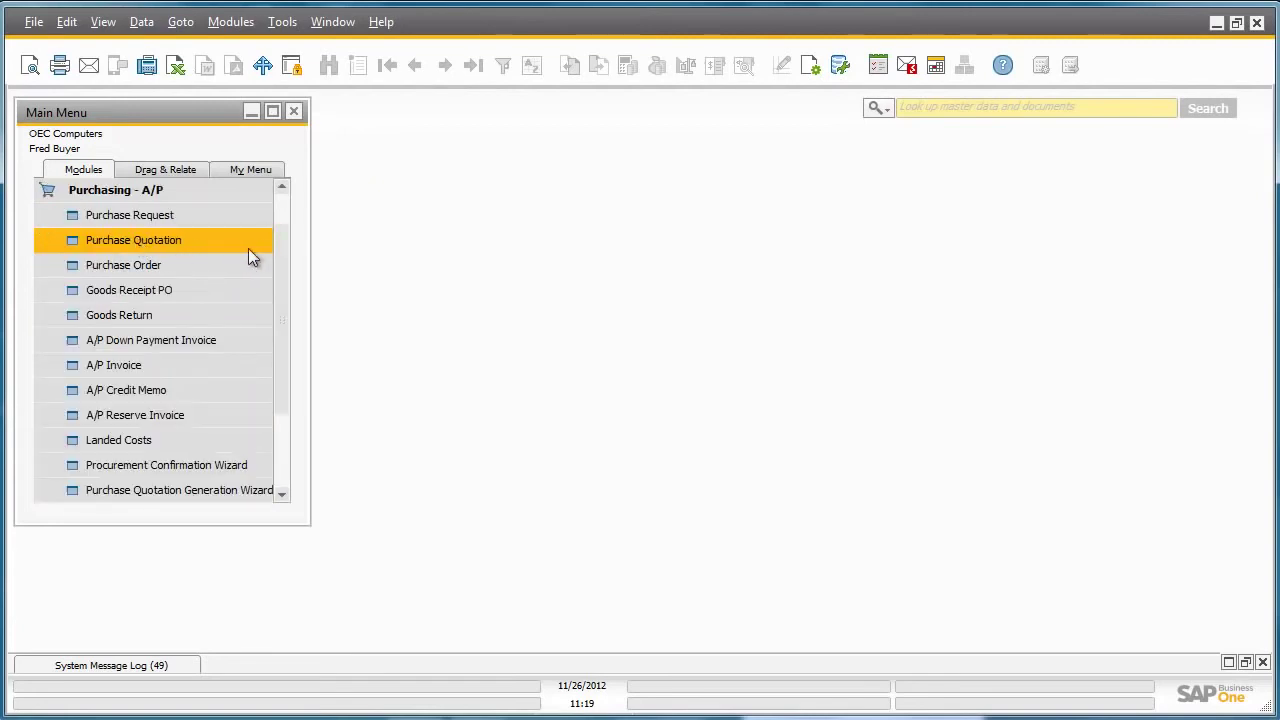
pyautogui.moveTo(281, 257); pyautogui.dragTo(274, 351)
pyautogui.click(233, 414)
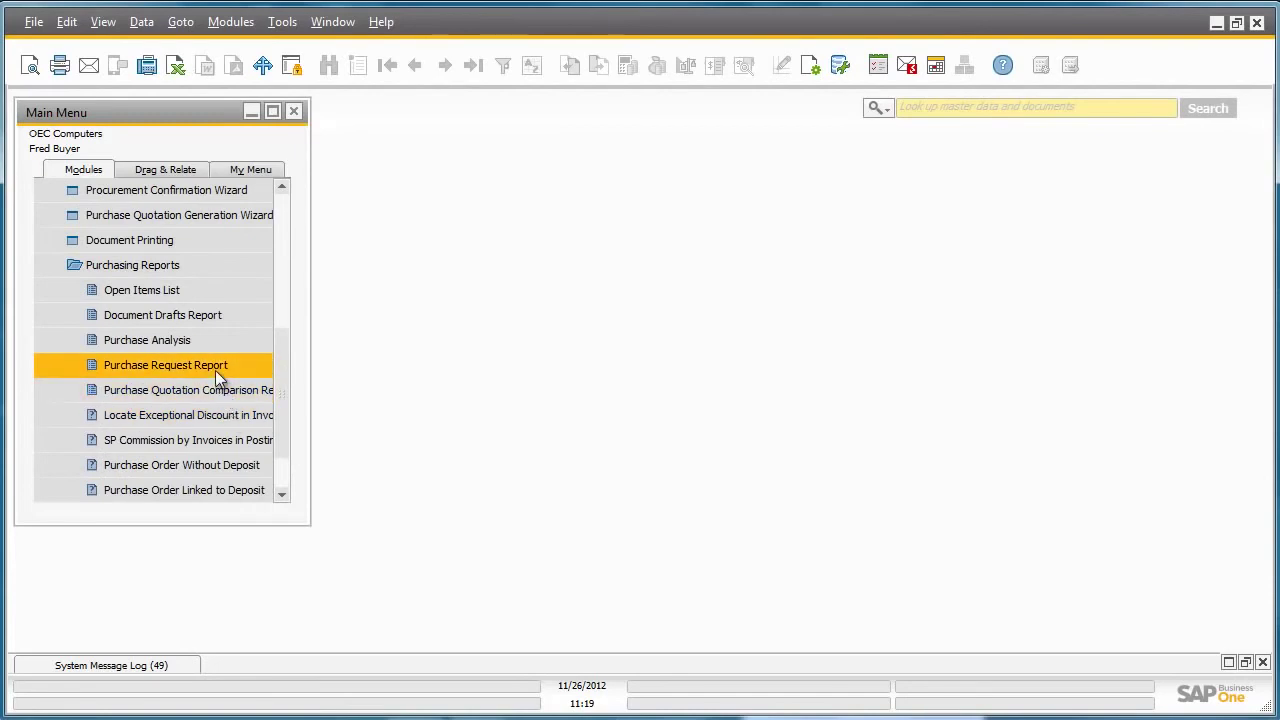
pyautogui.click(215, 369)
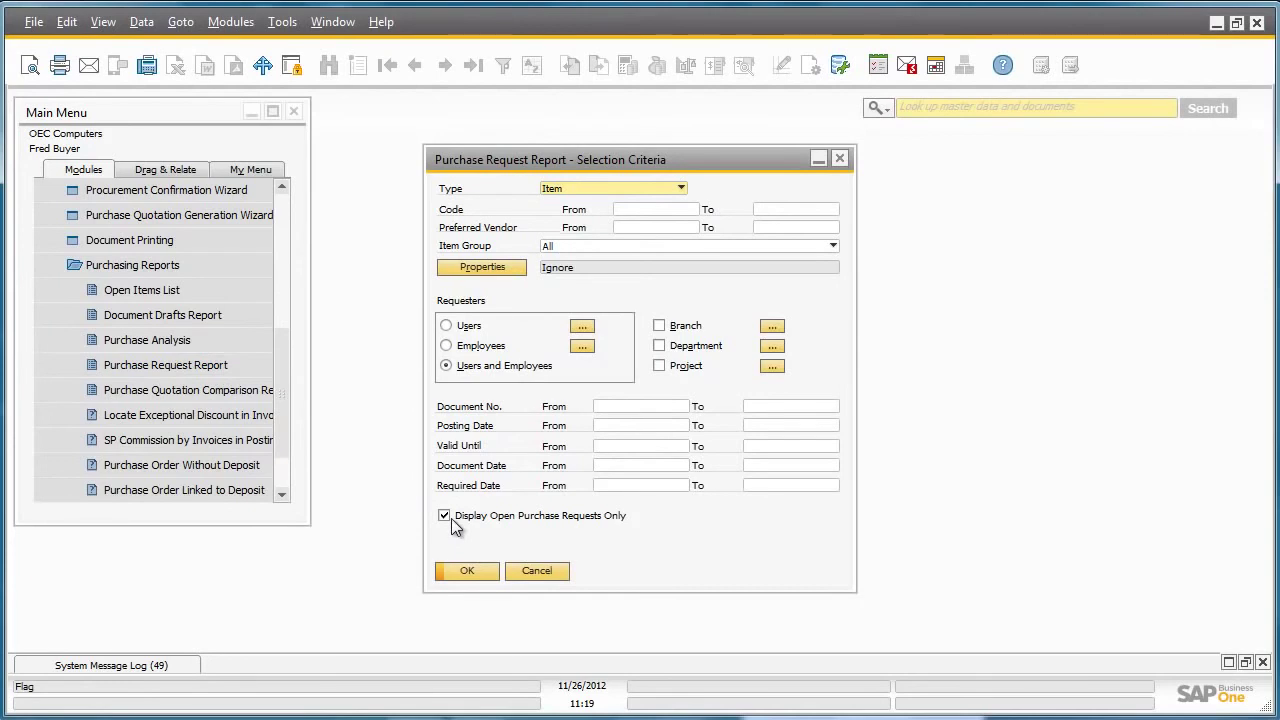
pyautogui.click(465, 567)
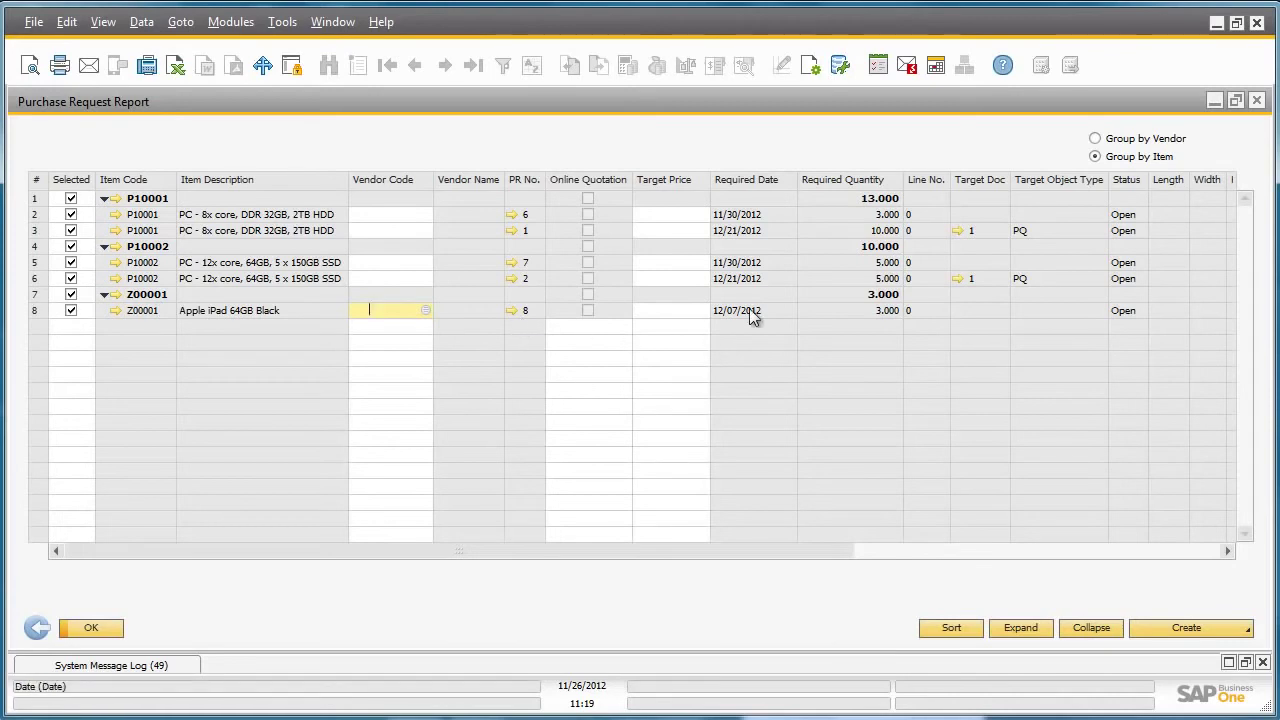
# Review the remaining report columns and check the alternative items for Z00001.
pyautogui.moveTo(810, 549); pyautogui.dragTo(1175, 549)
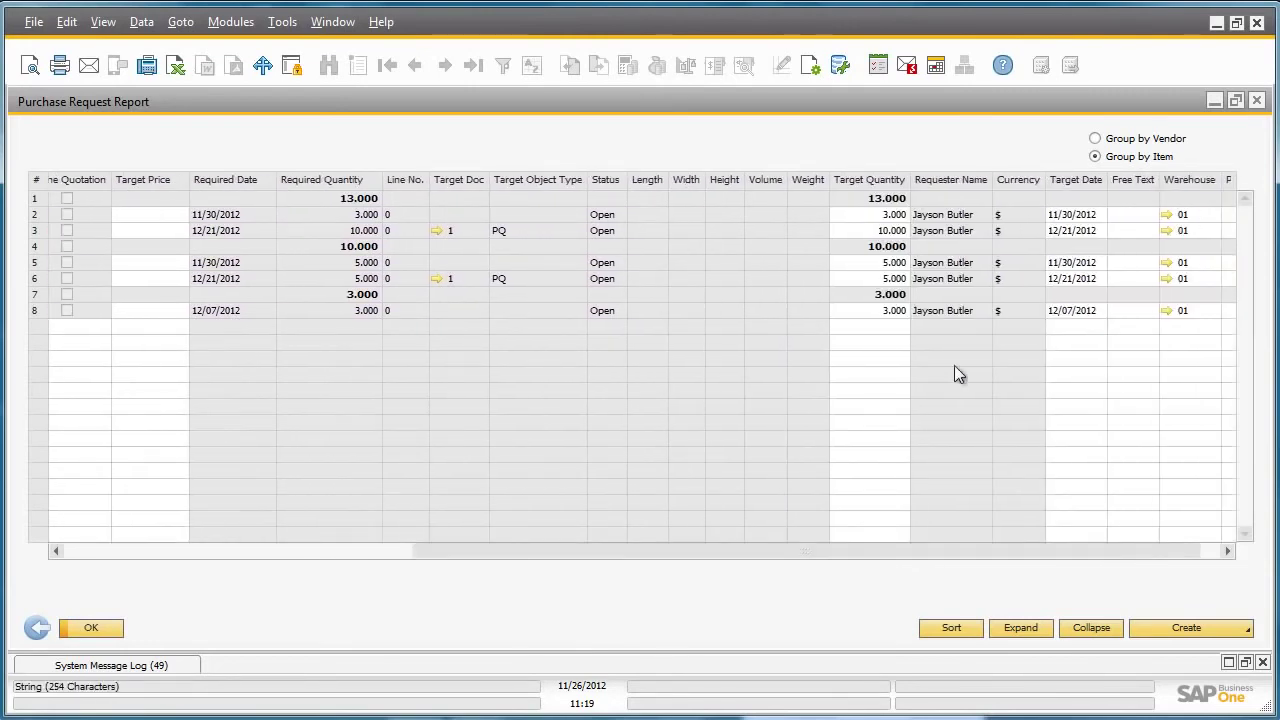
pyautogui.moveTo(990, 551); pyautogui.dragTo(509, 560)
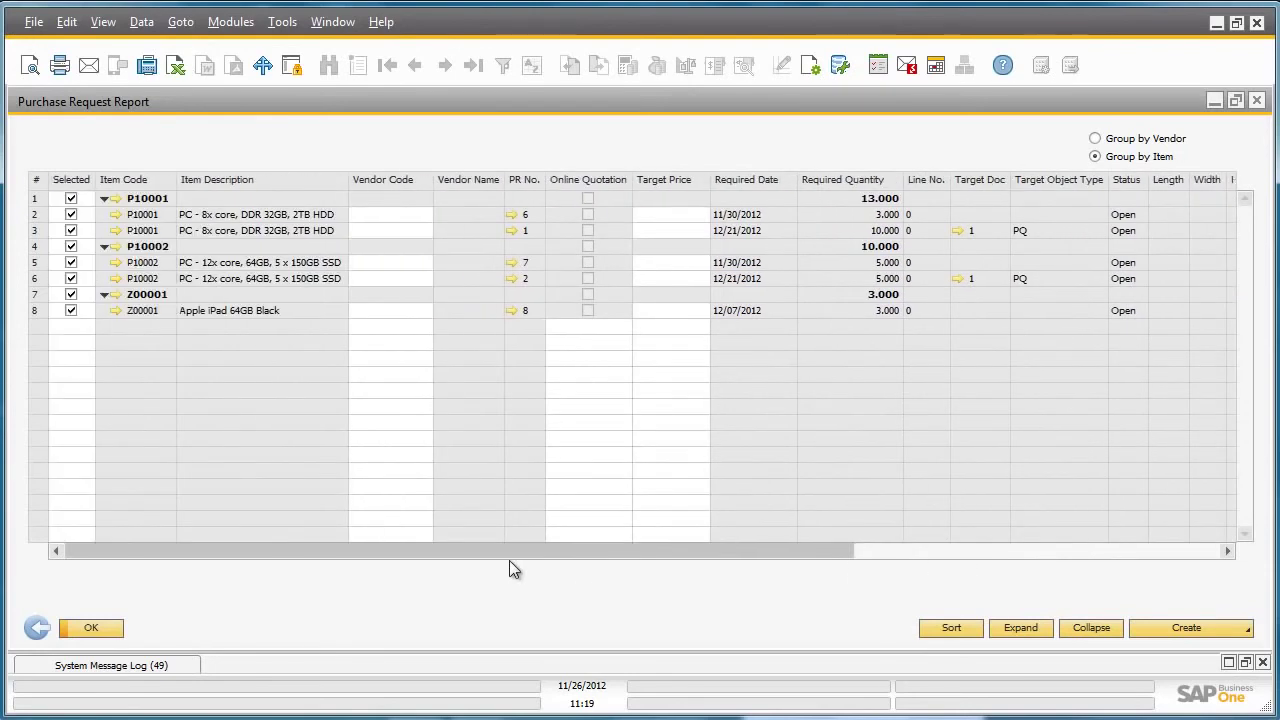
pyautogui.rightClick(148, 304)
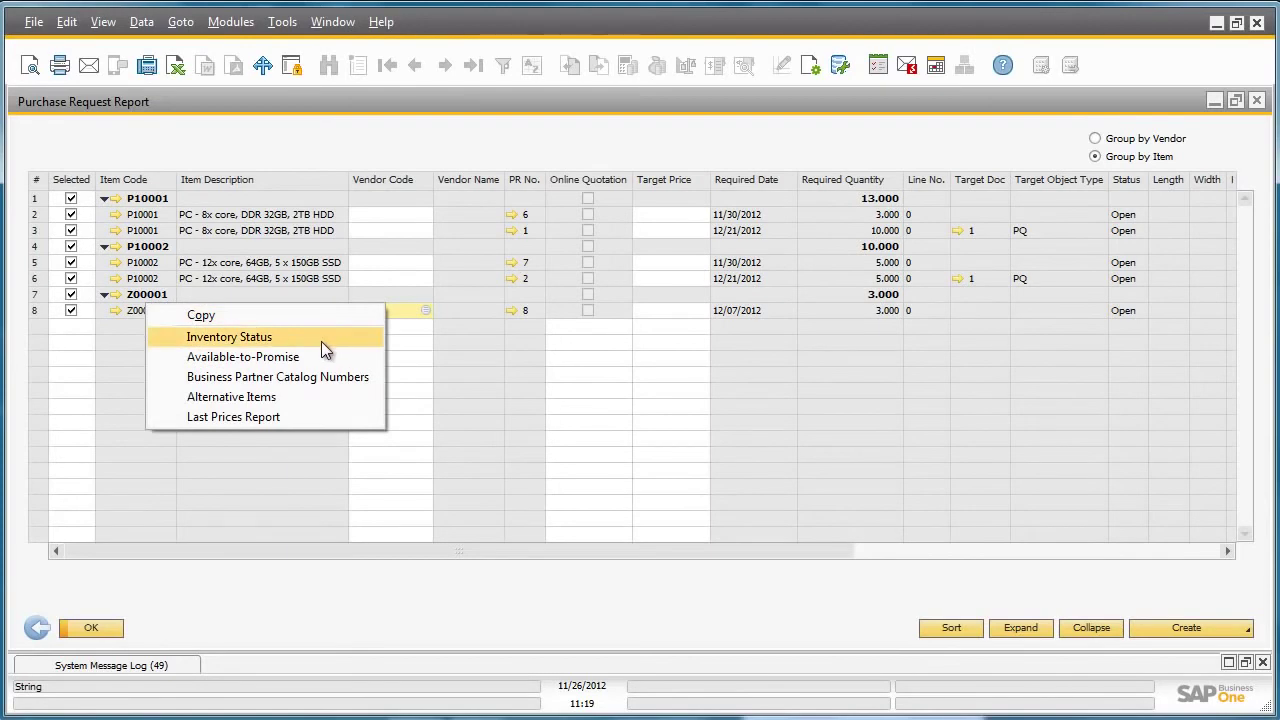
pyautogui.click(304, 398)
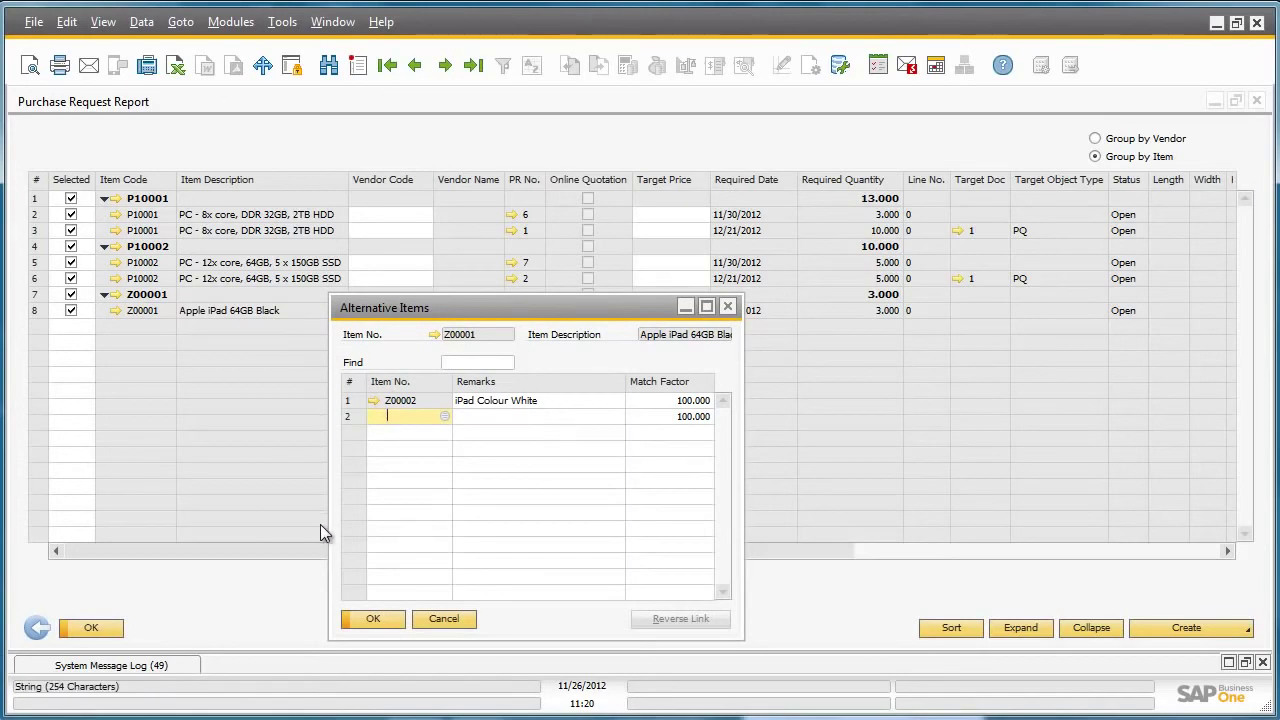
pyautogui.click(375, 619)
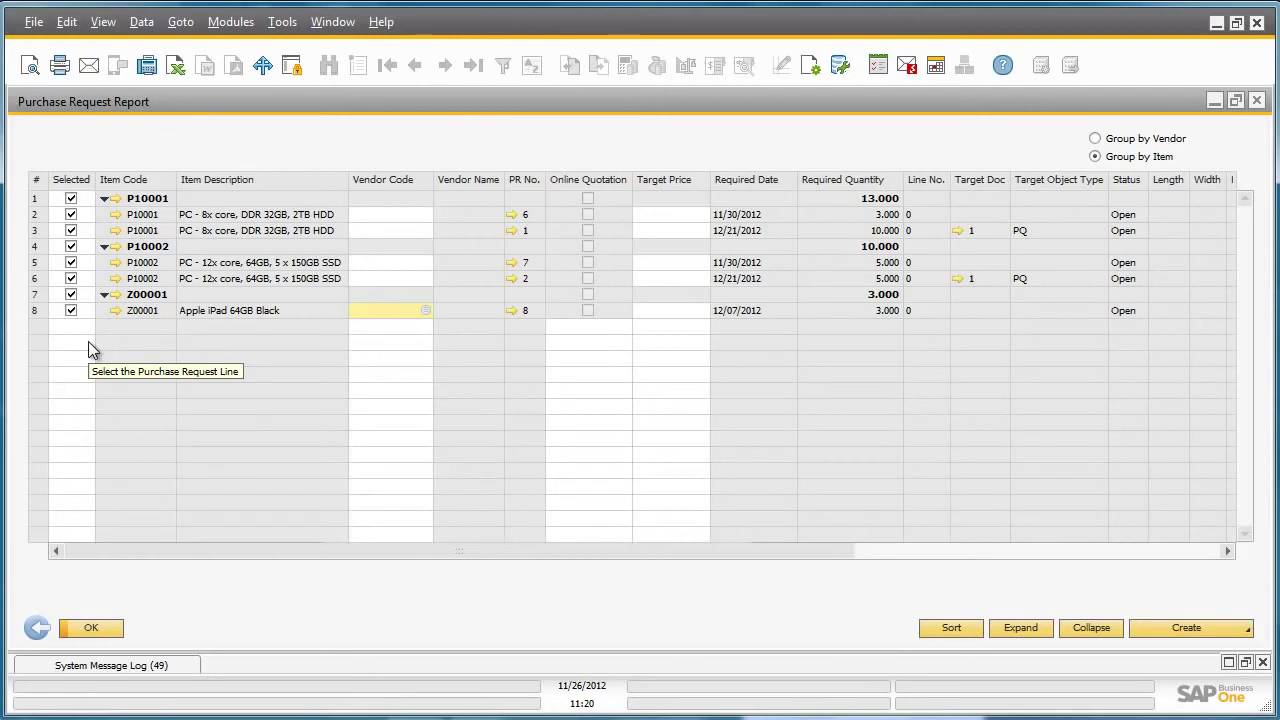
# Deselect all lines in the report and select only the Z00001 item group.
pyautogui.click(78, 184)
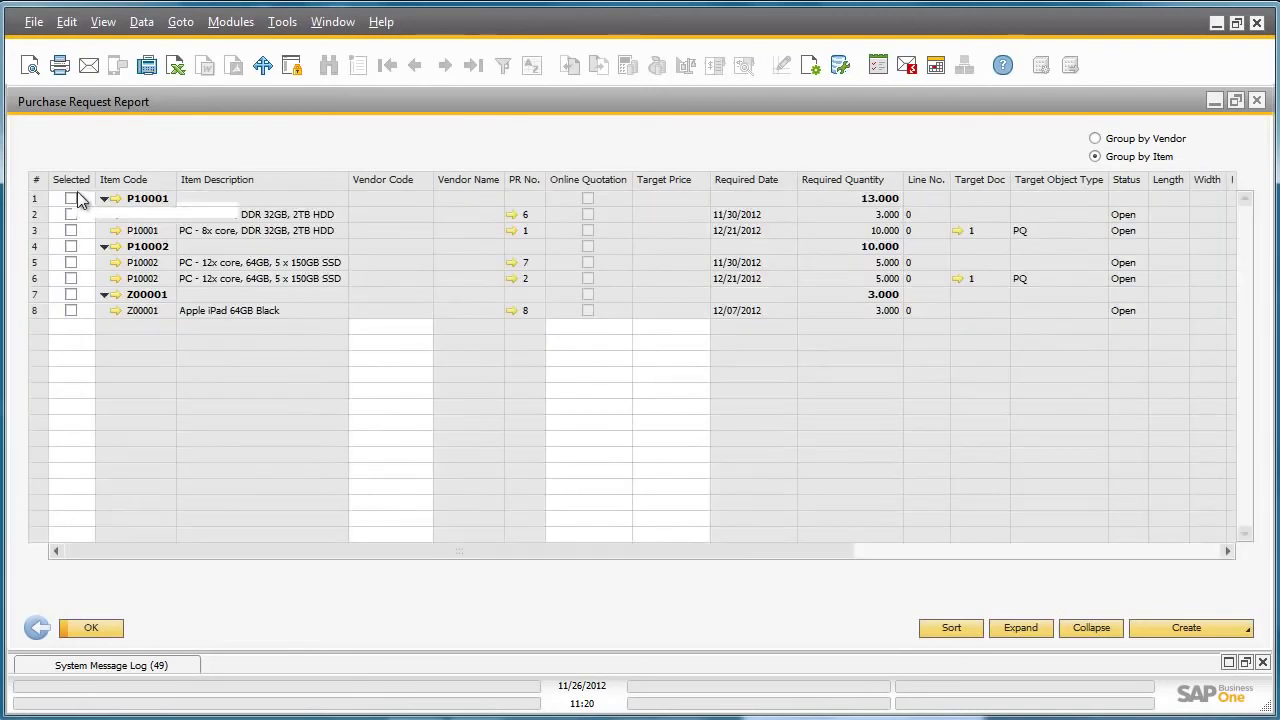
pyautogui.click(71, 295)
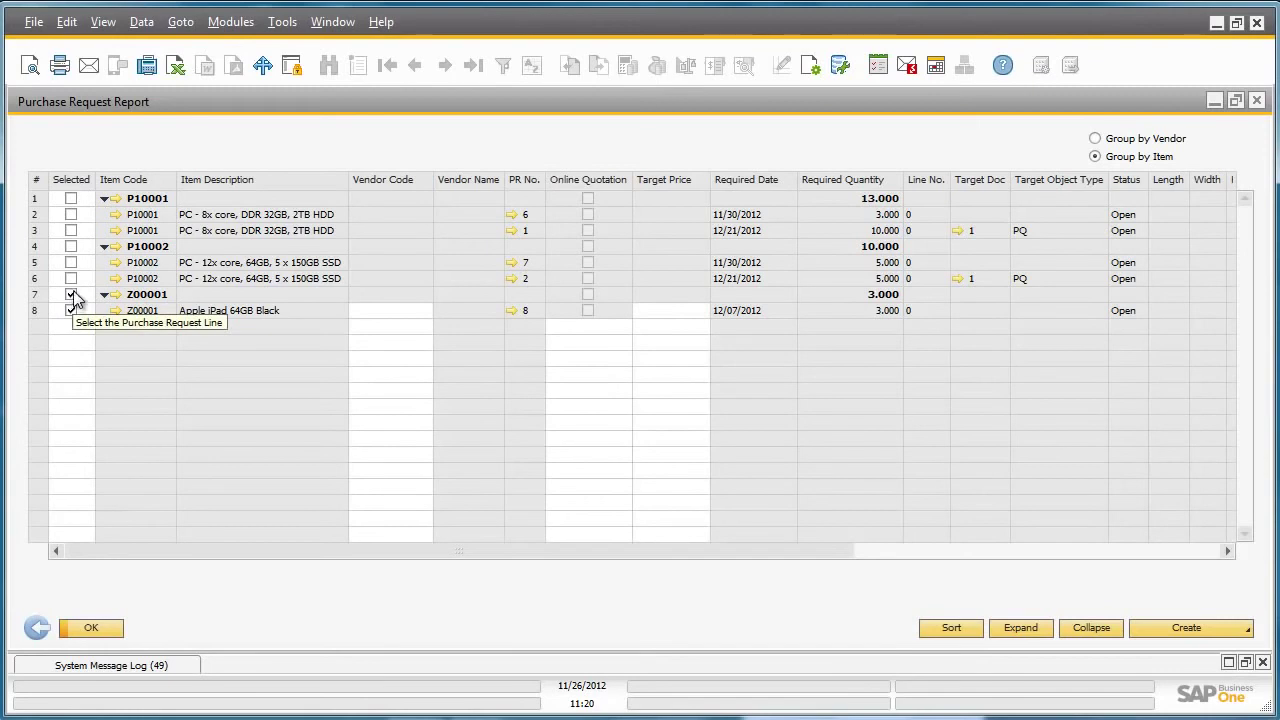
# Assign Lumarx as the vendor for the Apple iPad 64GB Black line of item Z00001.
pyautogui.click(385, 311)
pyautogui.click(426, 311)
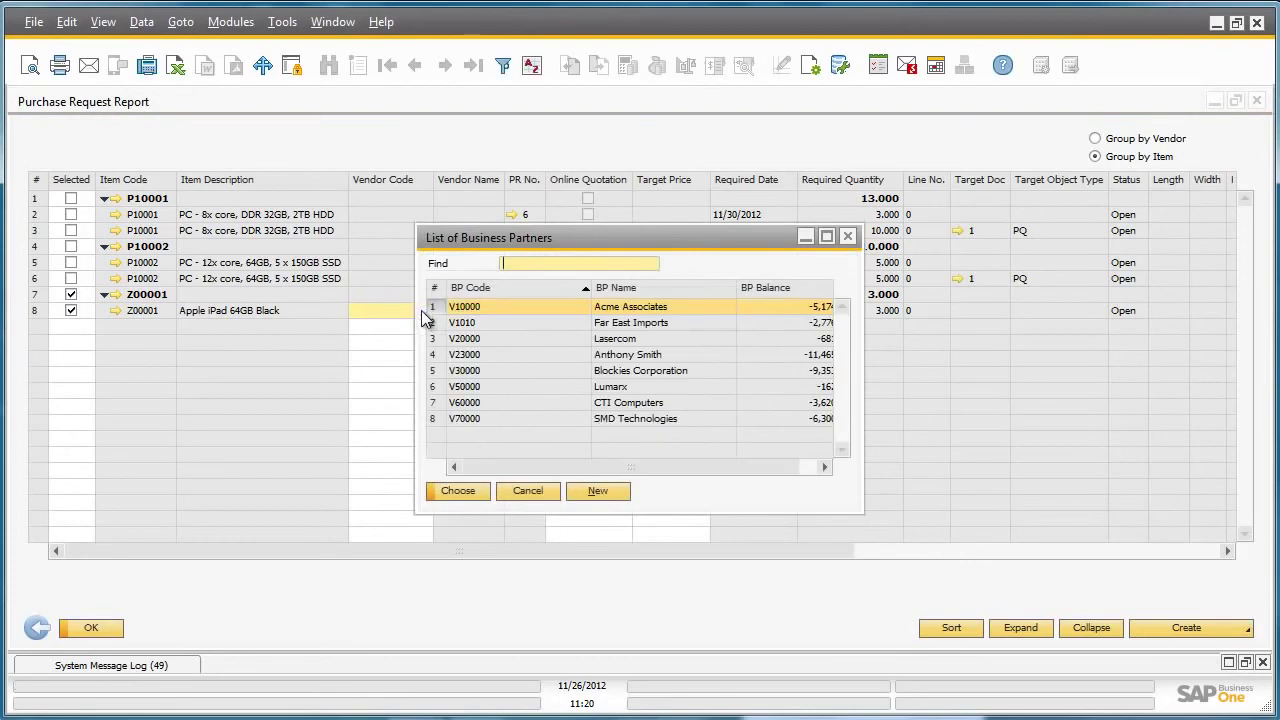
pyautogui.doubleClick(555, 387)
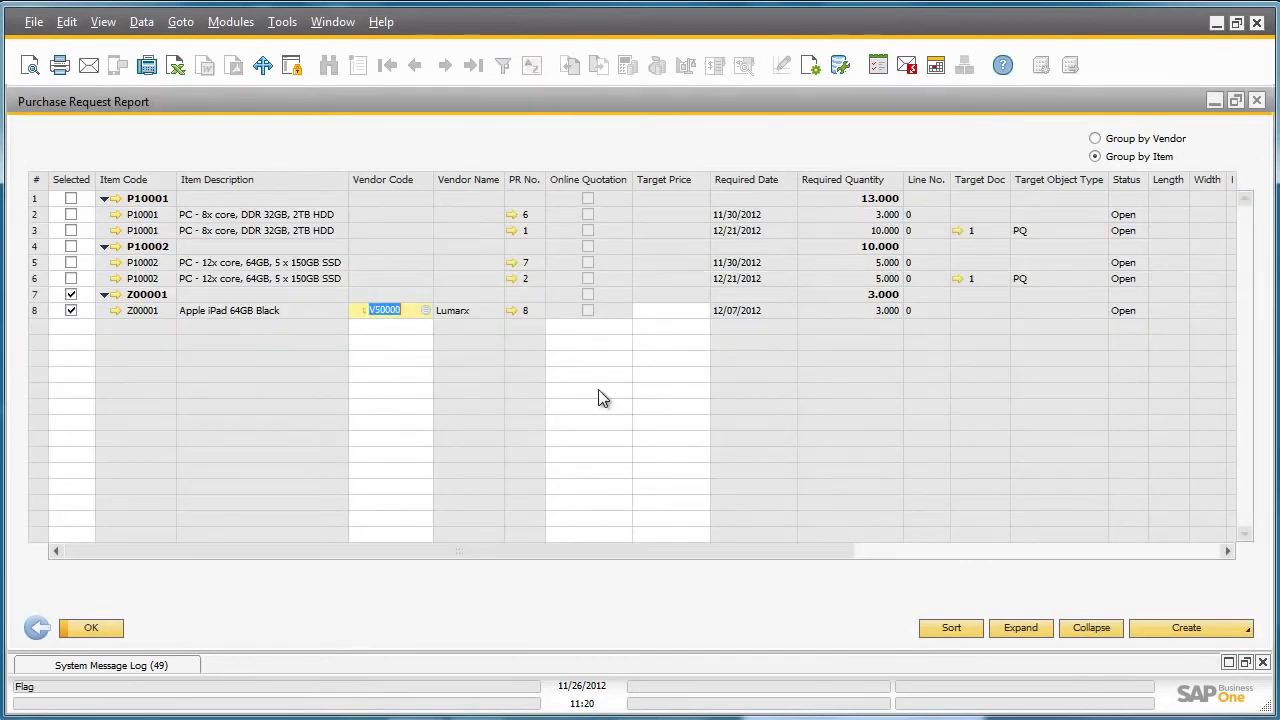
# Create a purchase order from the selected Z00001 line and close the Purchase Request Report.
pyautogui.click(1234, 636)
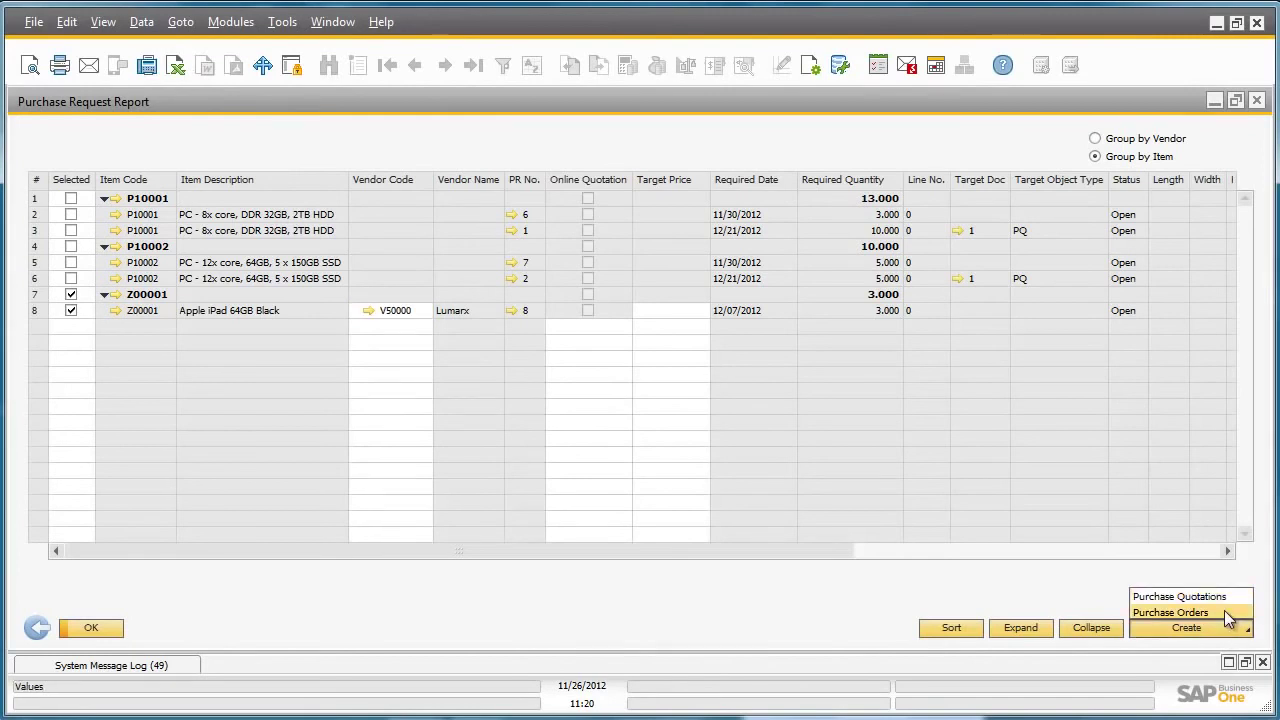
pyautogui.click(1226, 612)
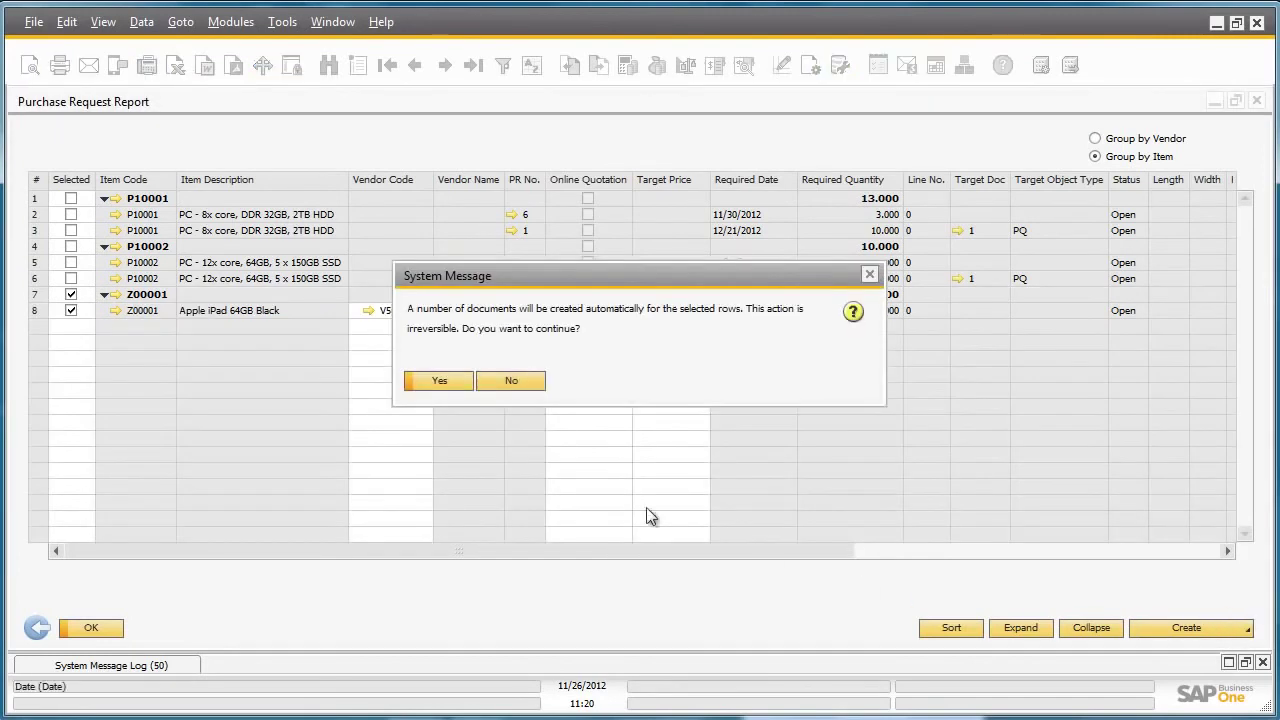
pyautogui.click(428, 381)
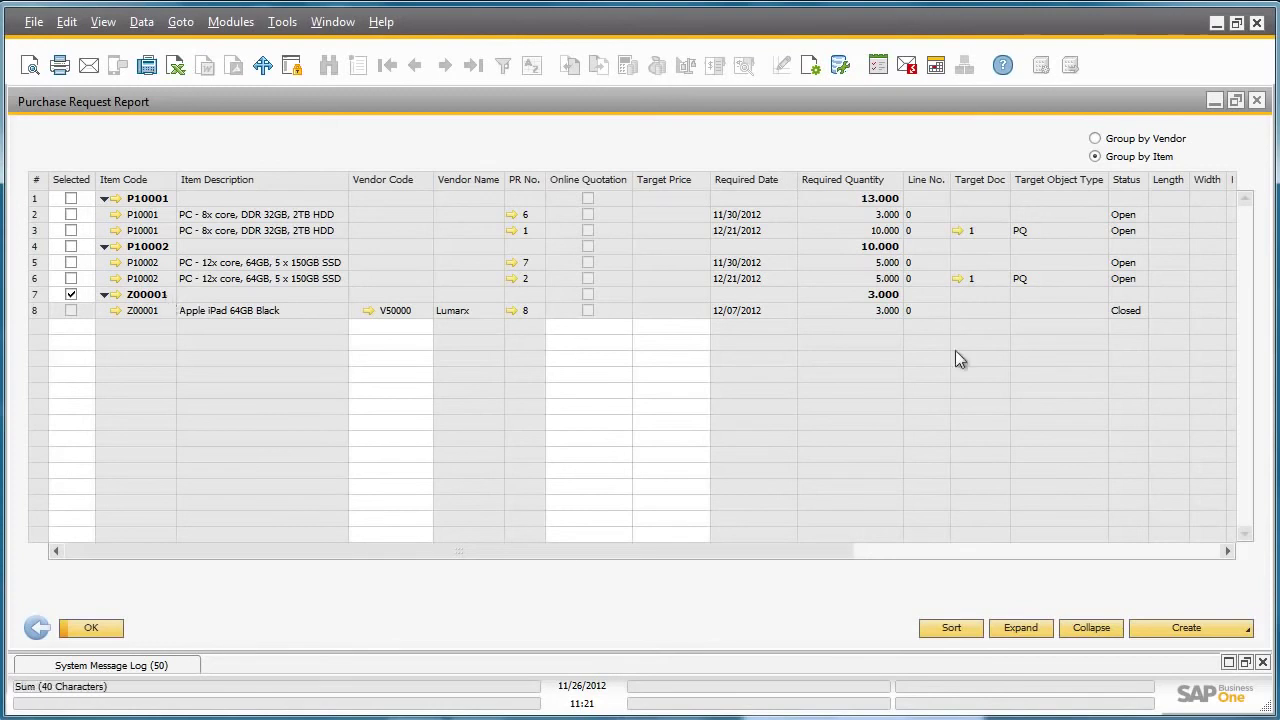
pyautogui.click(1257, 102)
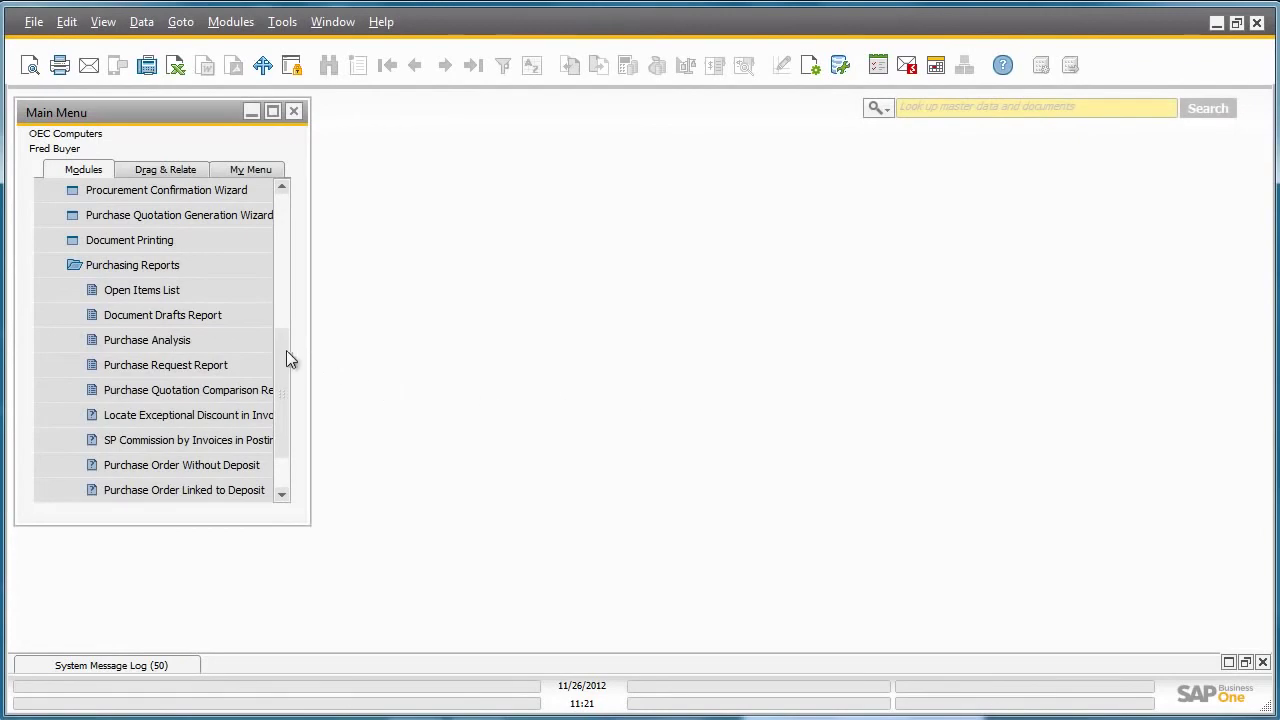
# Start the Purchase Quotation Generation Wizard with a new parameter set named "purchae request", leaving its description empty.
pyautogui.moveTo(278, 364); pyautogui.dragTo(282, 320)
pyautogui.click(257, 318)
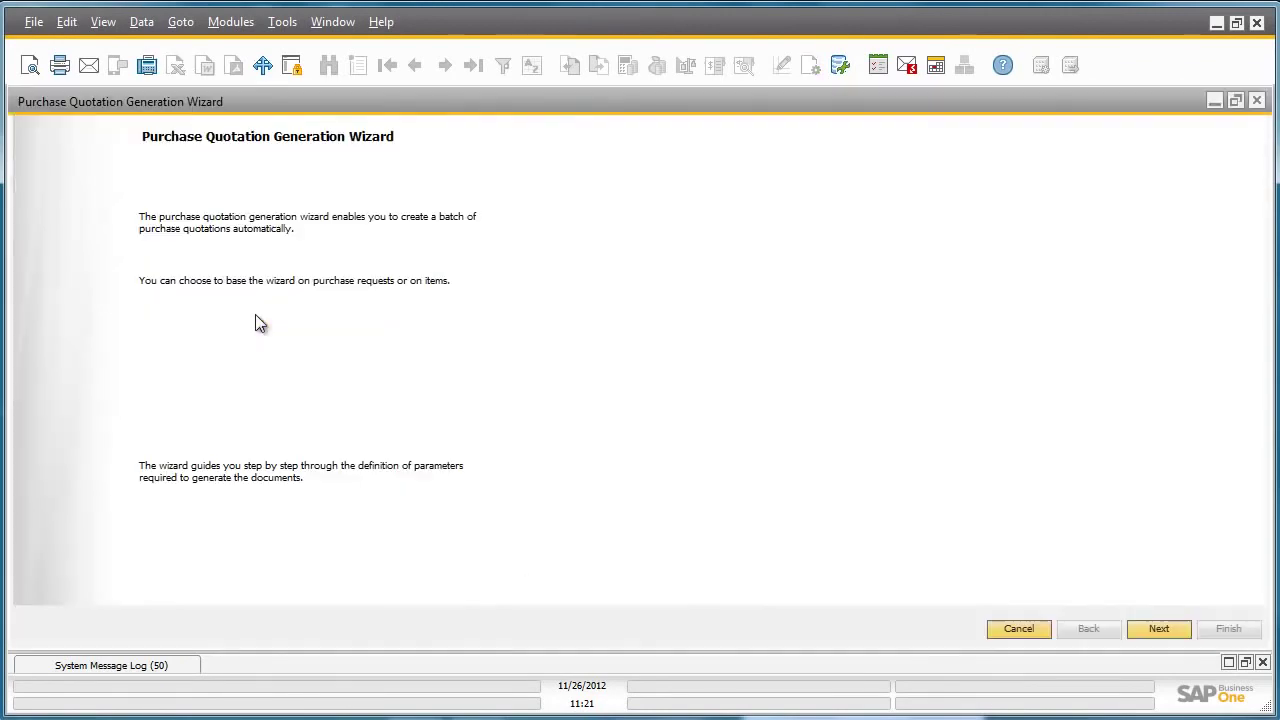
pyautogui.click(1159, 629)
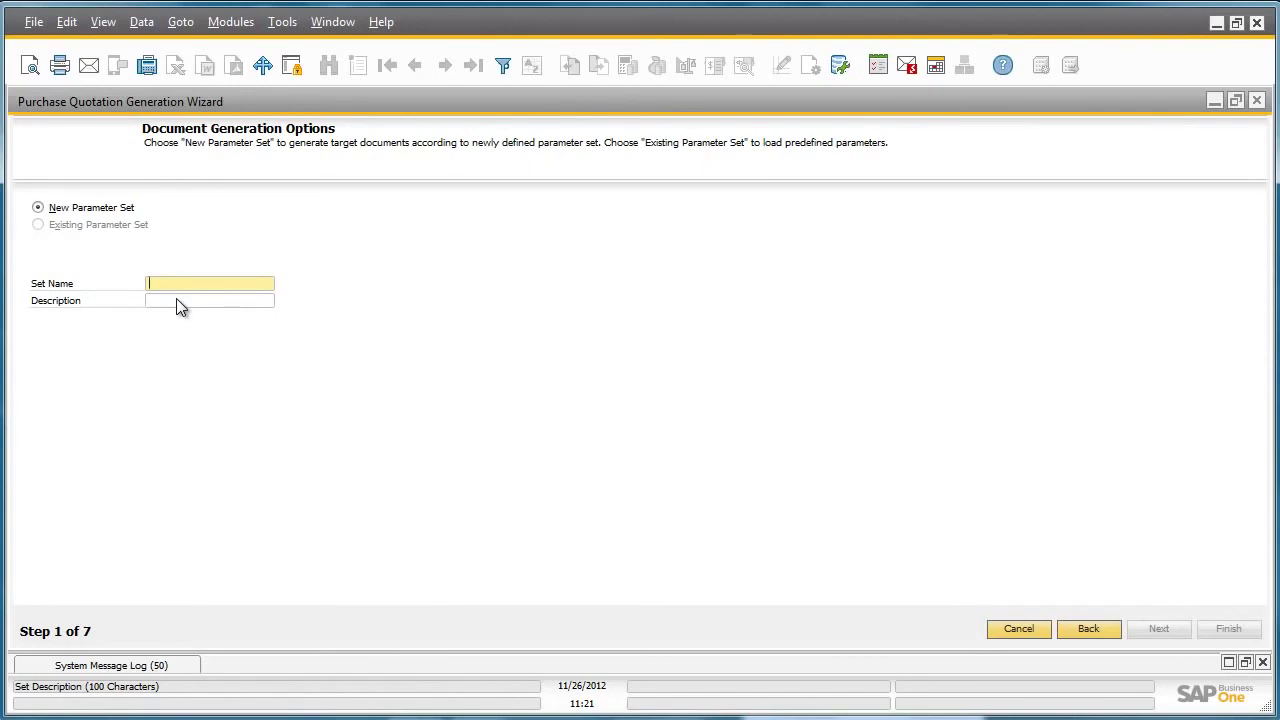
pyautogui.write('purchae request')
pyautogui.click(214, 303)
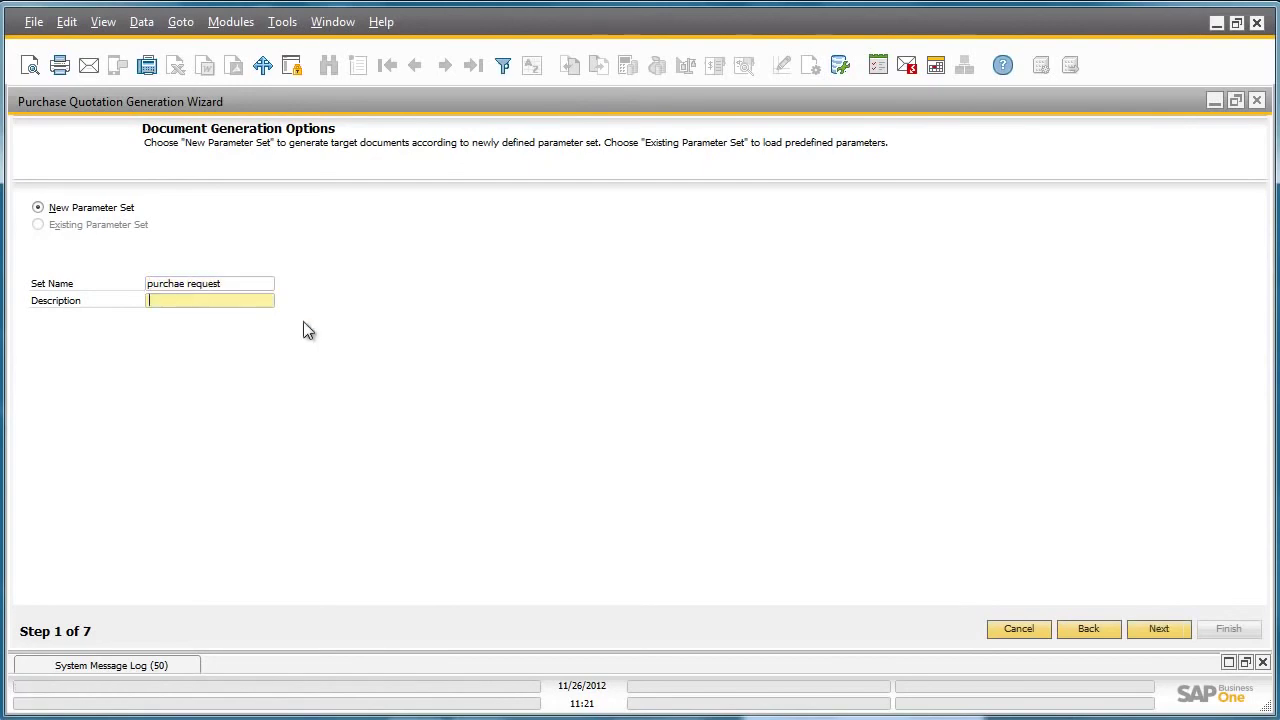
pyautogui.click(1158, 629)
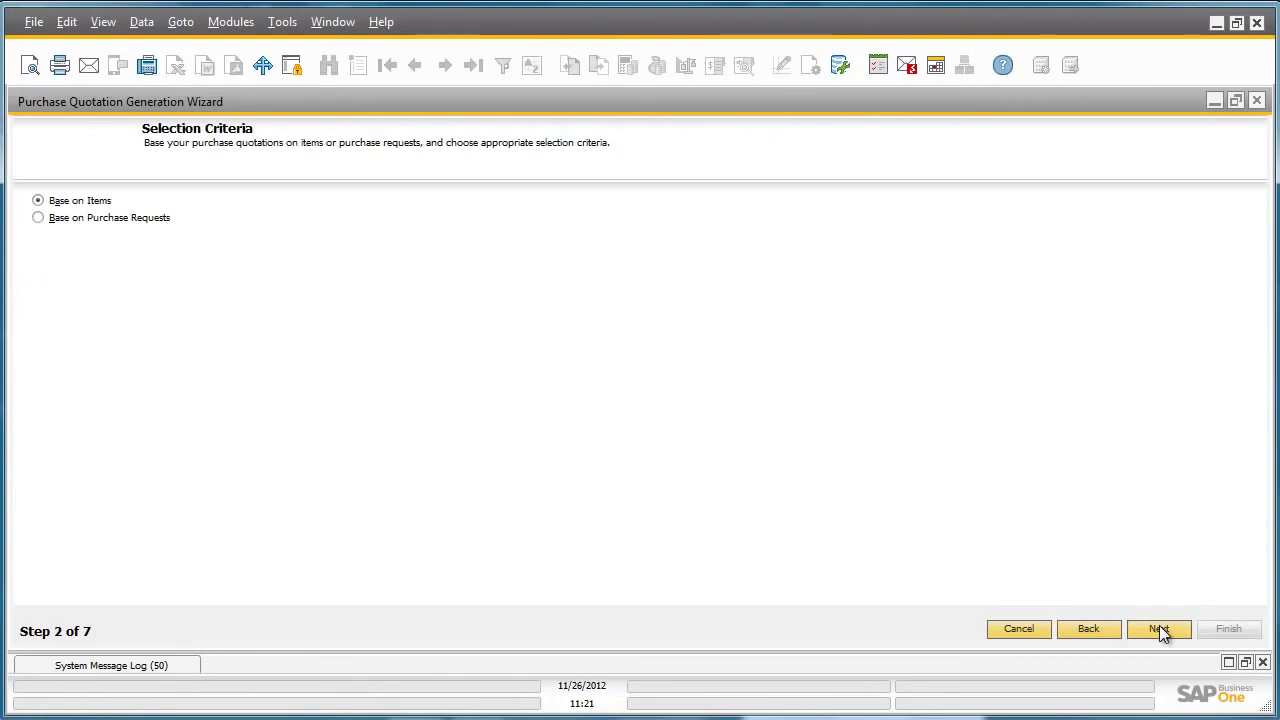
# Base the quotations on purchase requests with the default selection criteria and accept all the proposed items.
pyautogui.click(56, 222)
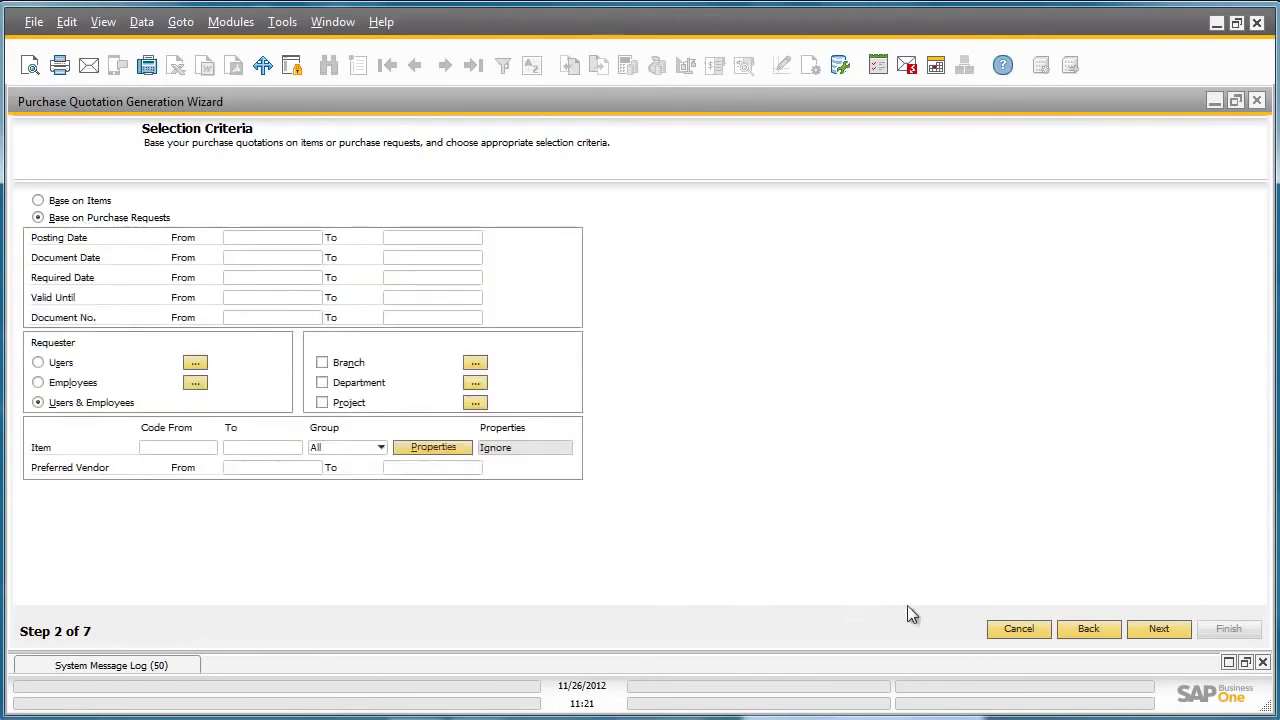
pyautogui.click(1160, 628)
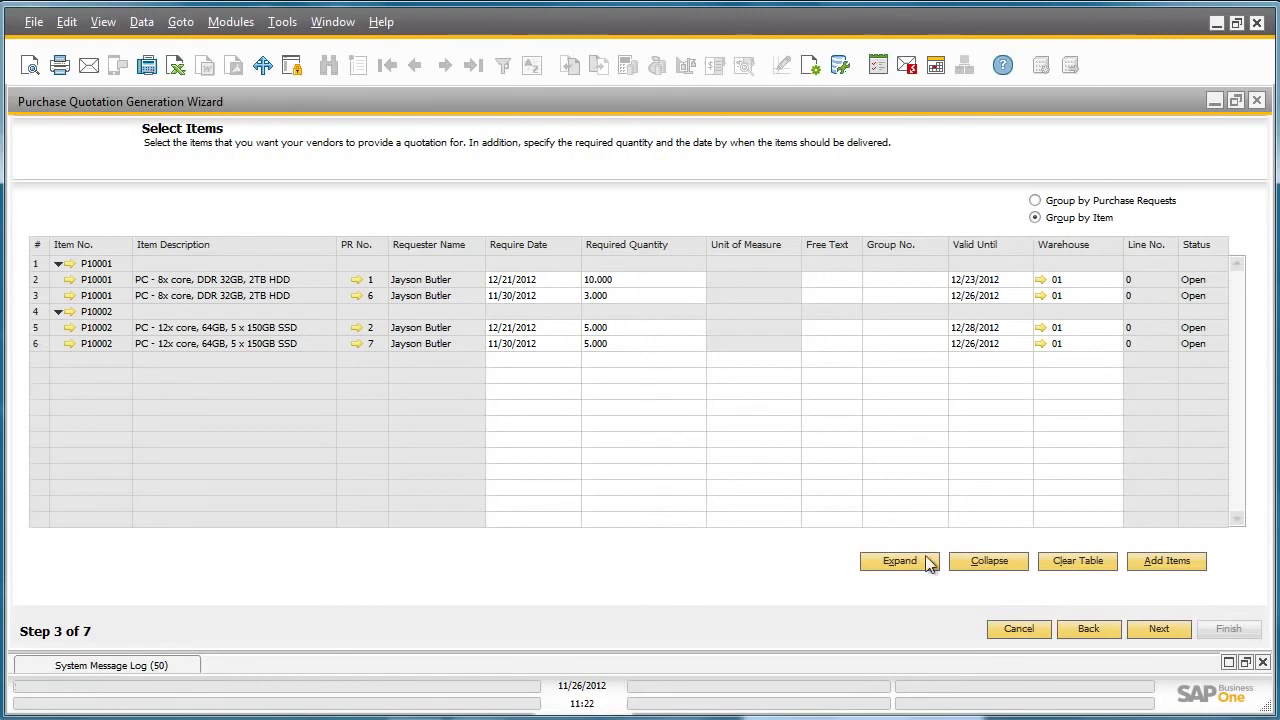
pyautogui.click(1157, 629)
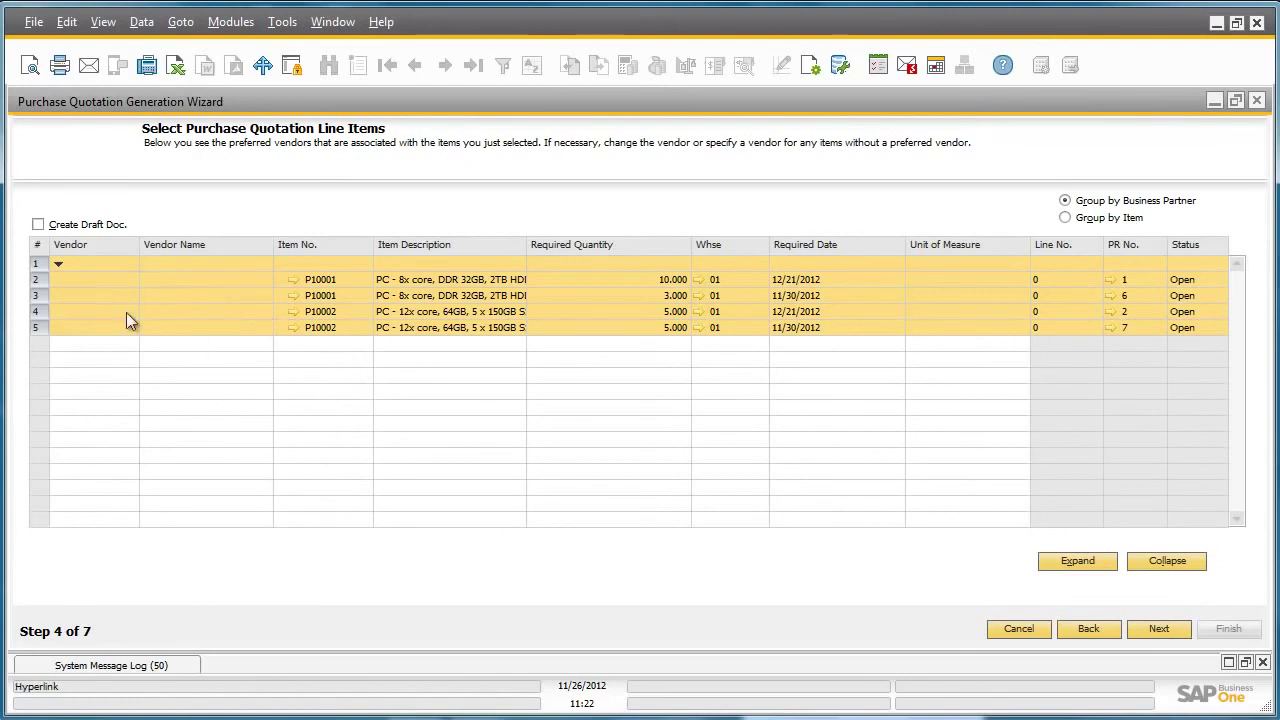
# Assign Lumarx as the vendor for both P10001 quotation lines.
pyautogui.click(113, 281)
pyautogui.click(131, 280)
pyautogui.doubleClick(573, 388)
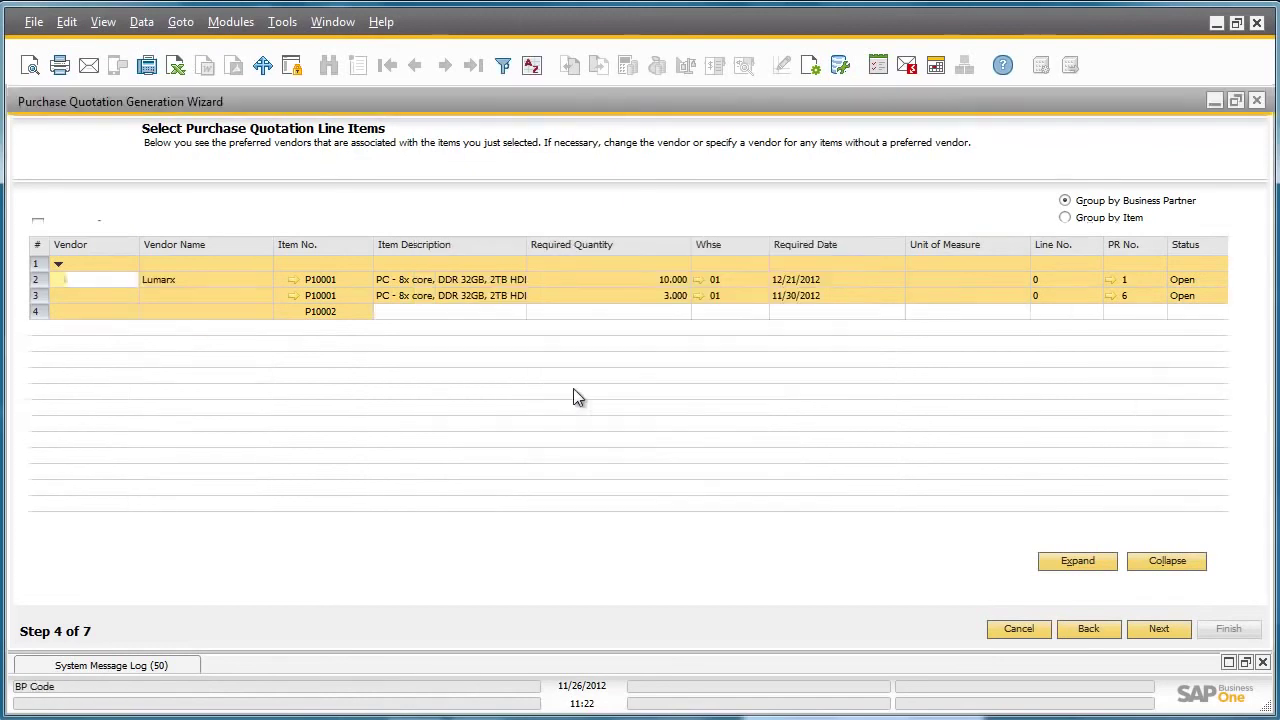
pyautogui.click(104, 293)
pyautogui.click(131, 293)
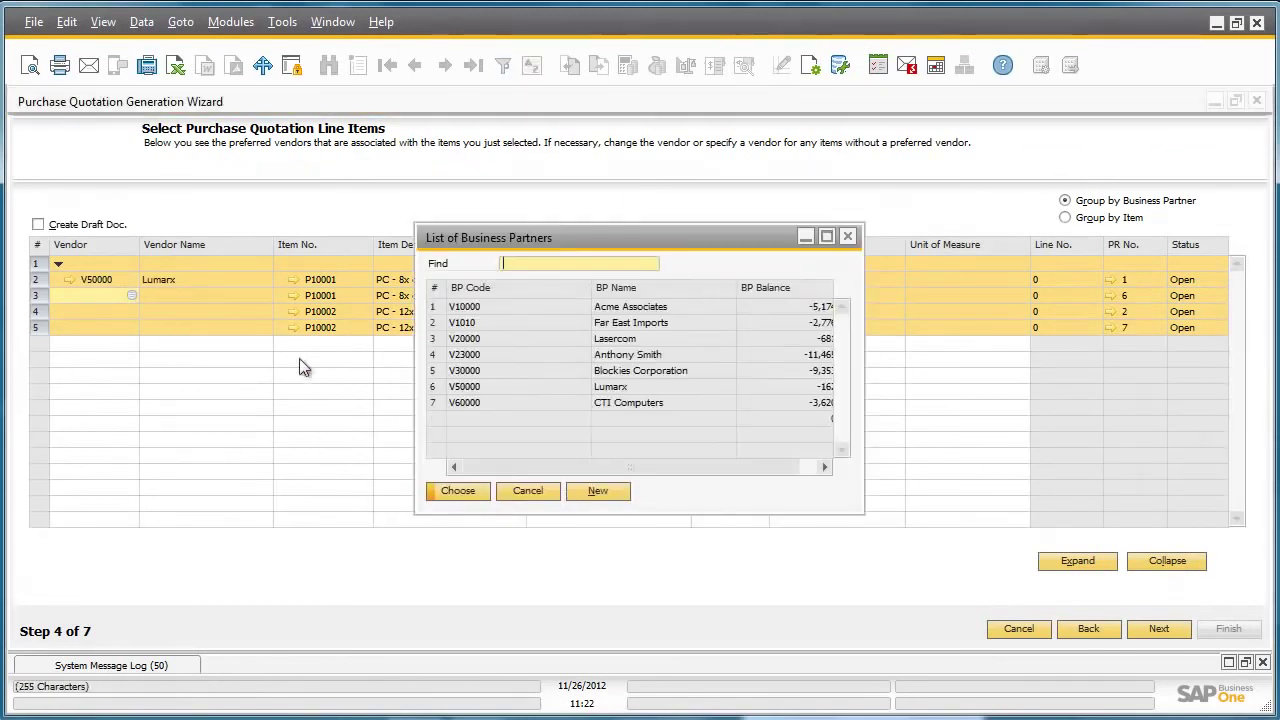
pyautogui.doubleClick(574, 388)
# Assign Lumarx as the vendor for both P10002 quotation lines and proceed to the preview of the results.
pyautogui.click(134, 318)
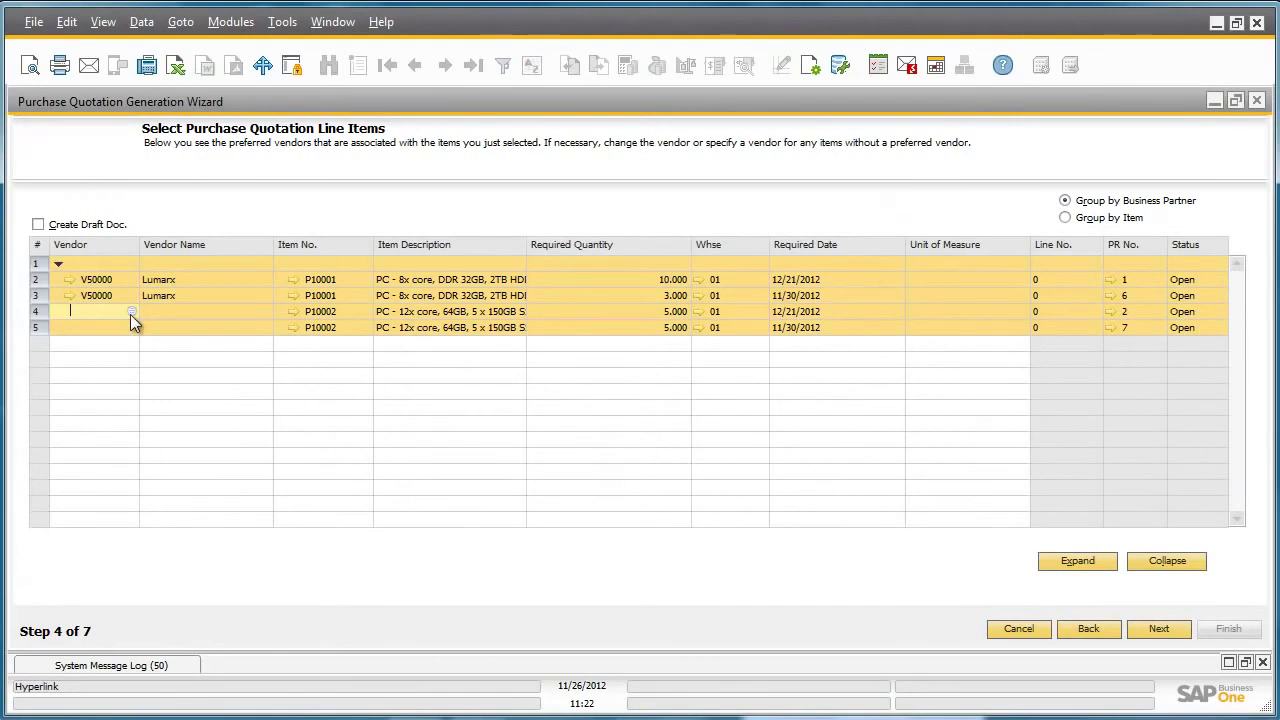
pyautogui.click(131, 312)
pyautogui.doubleClick(612, 387)
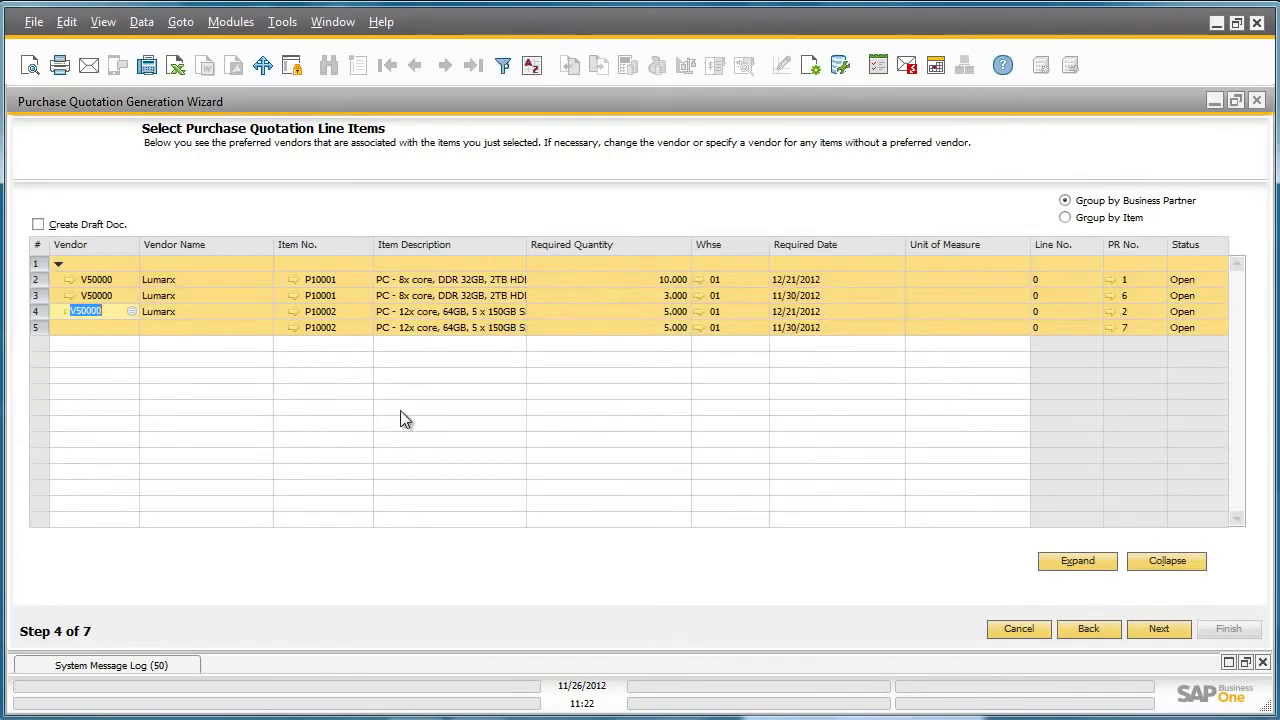
pyautogui.click(121, 330)
pyautogui.click(131, 328)
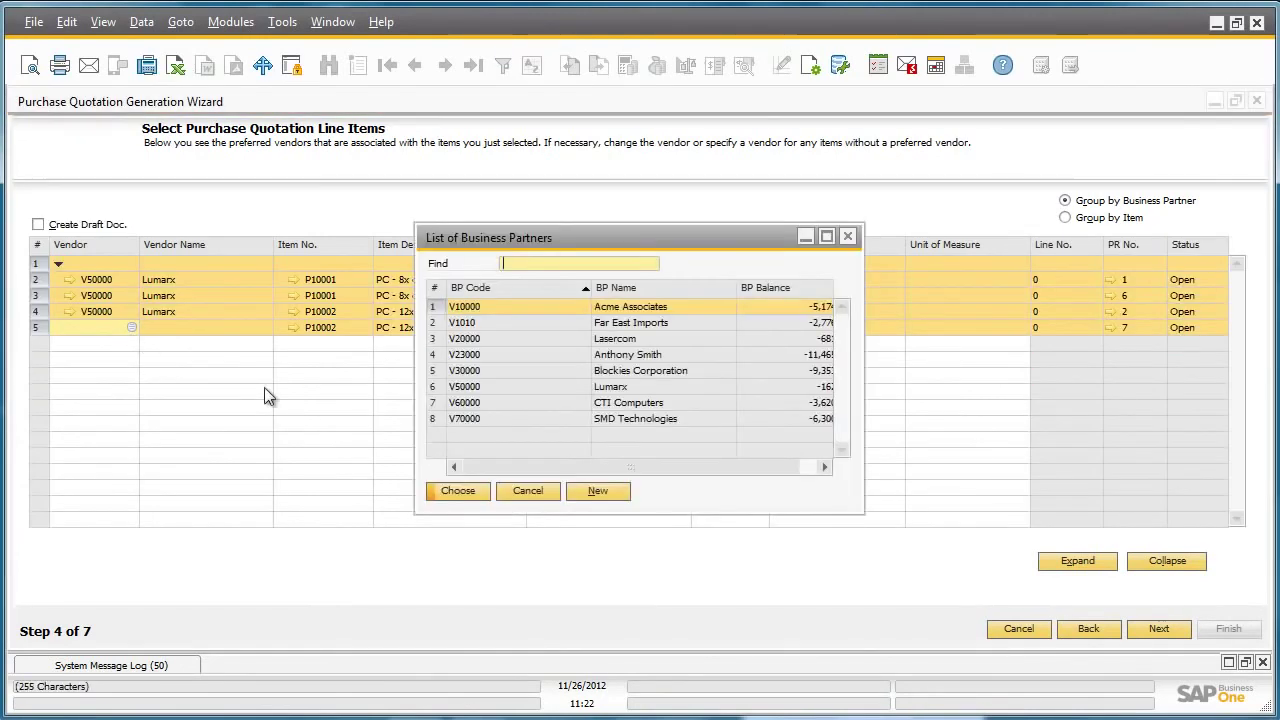
pyautogui.doubleClick(589, 386)
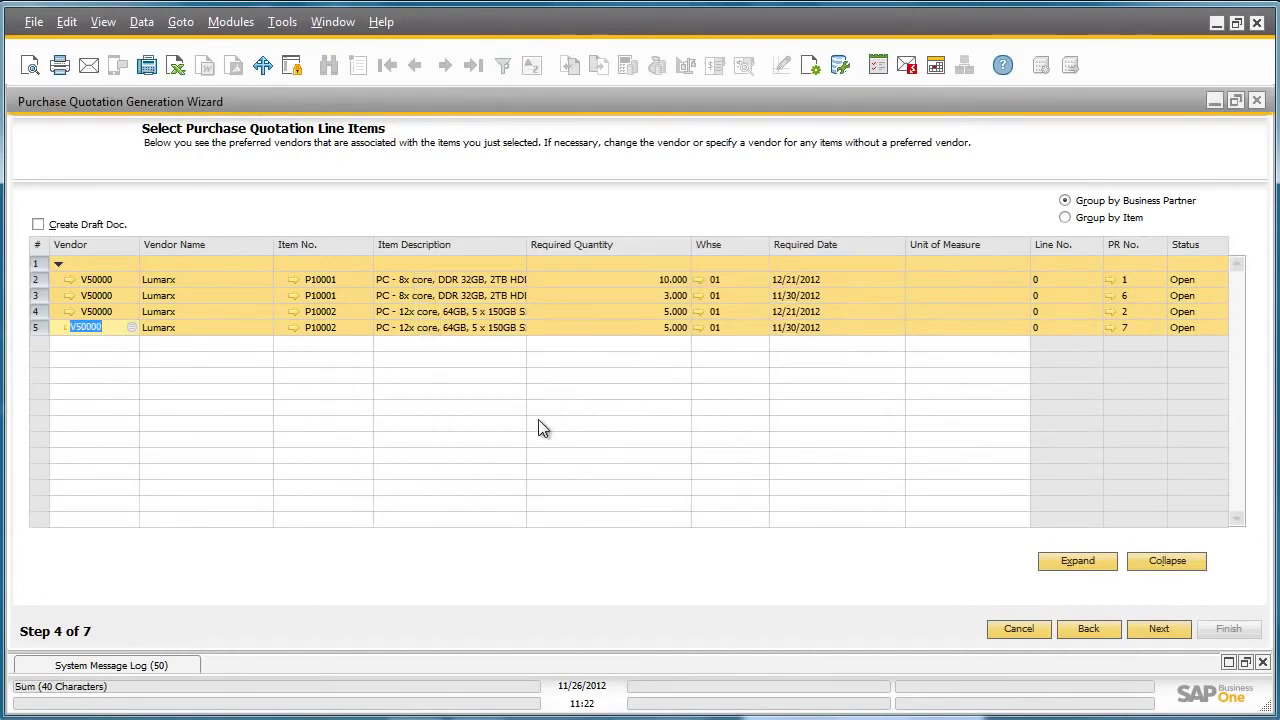
pyautogui.click(1156, 624)
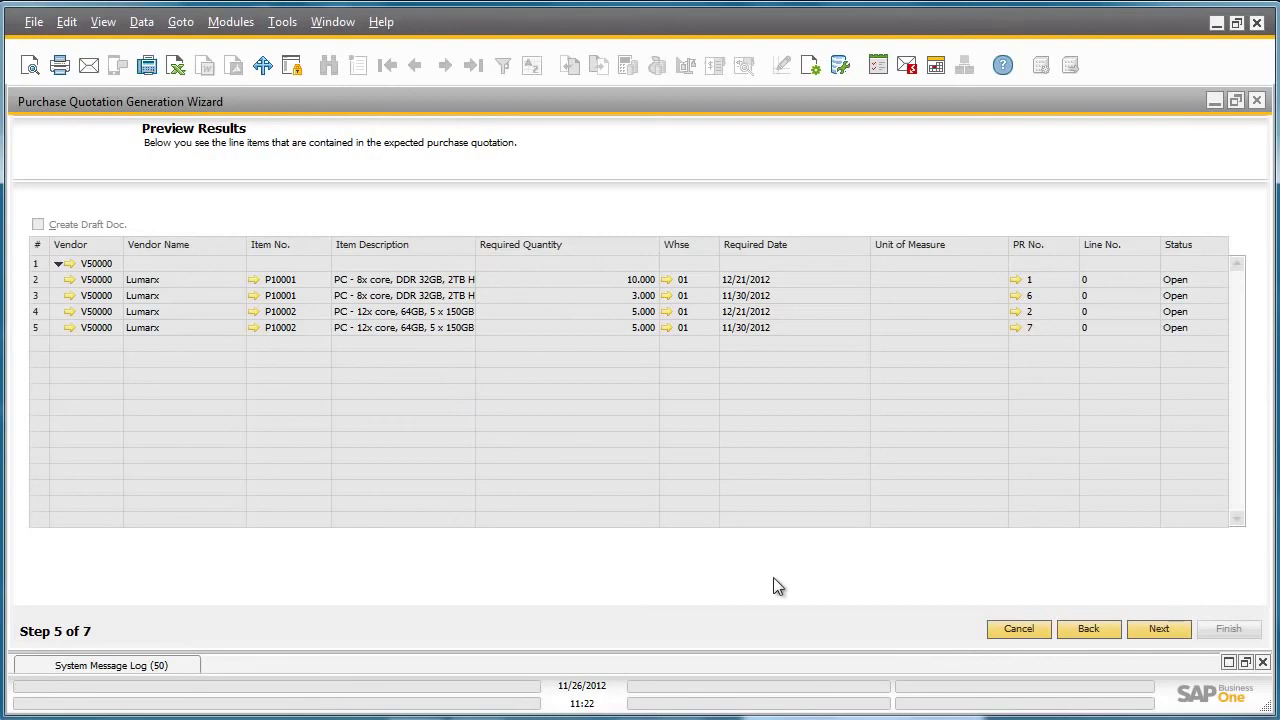
# Accept the preview and generate the purchase quotations with the Execute option, without saving the parameter set.
pyautogui.click(1181, 633)
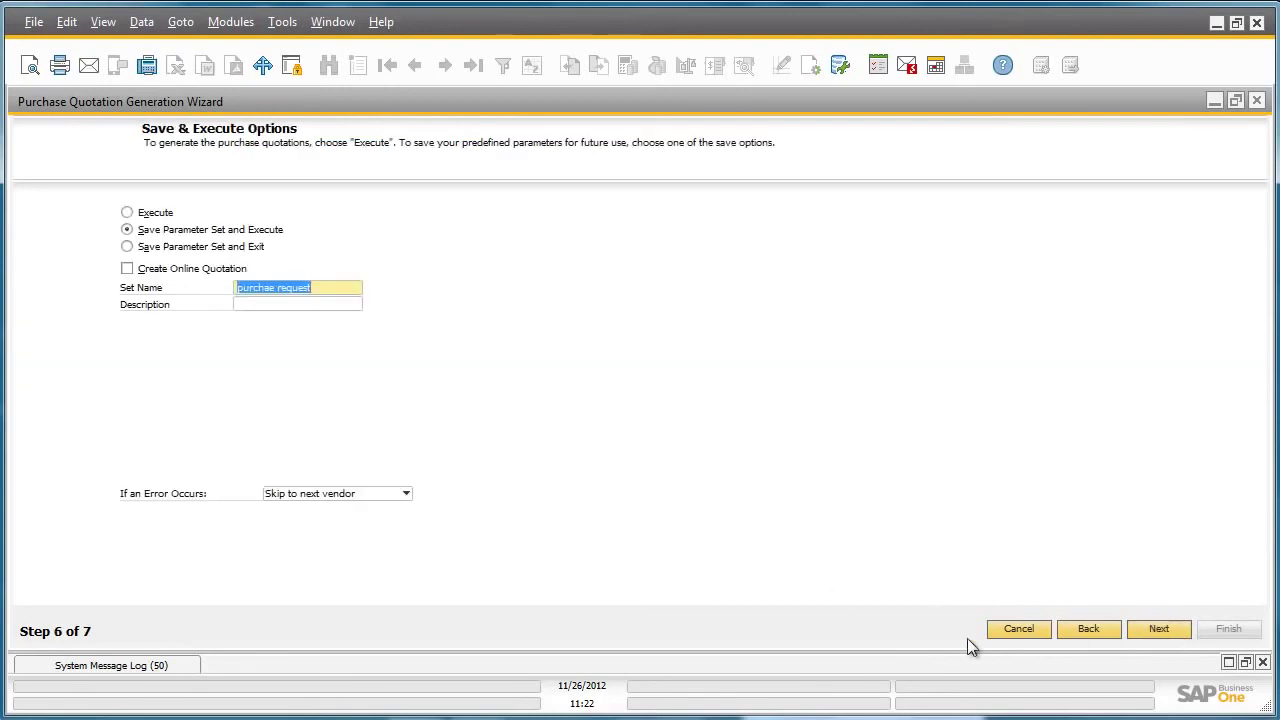
pyautogui.click(127, 213)
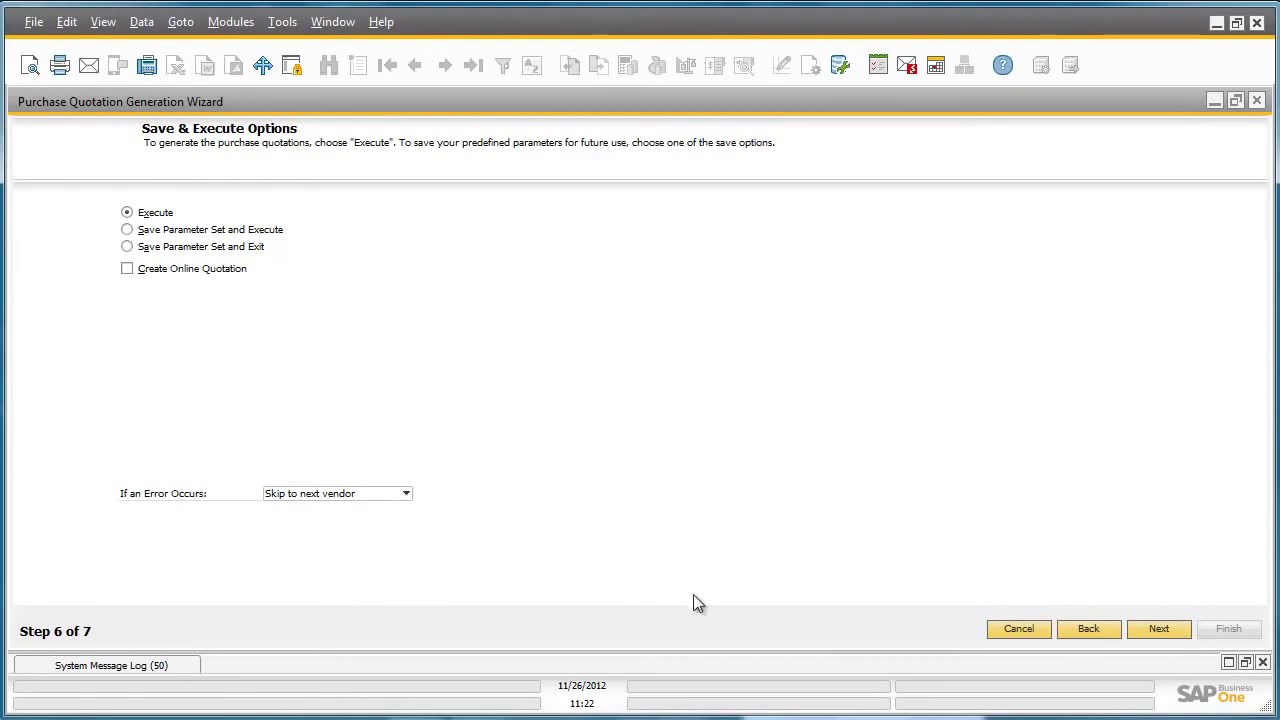
pyautogui.click(1159, 628)
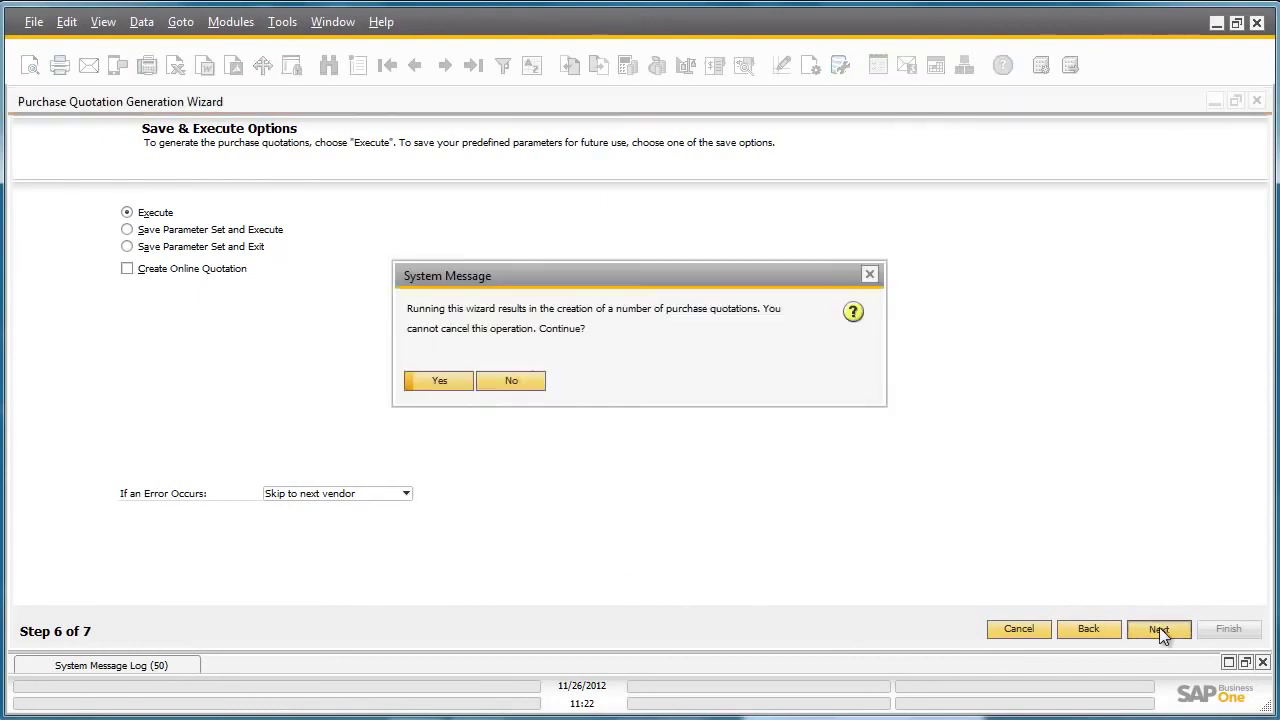
pyautogui.click(439, 382)
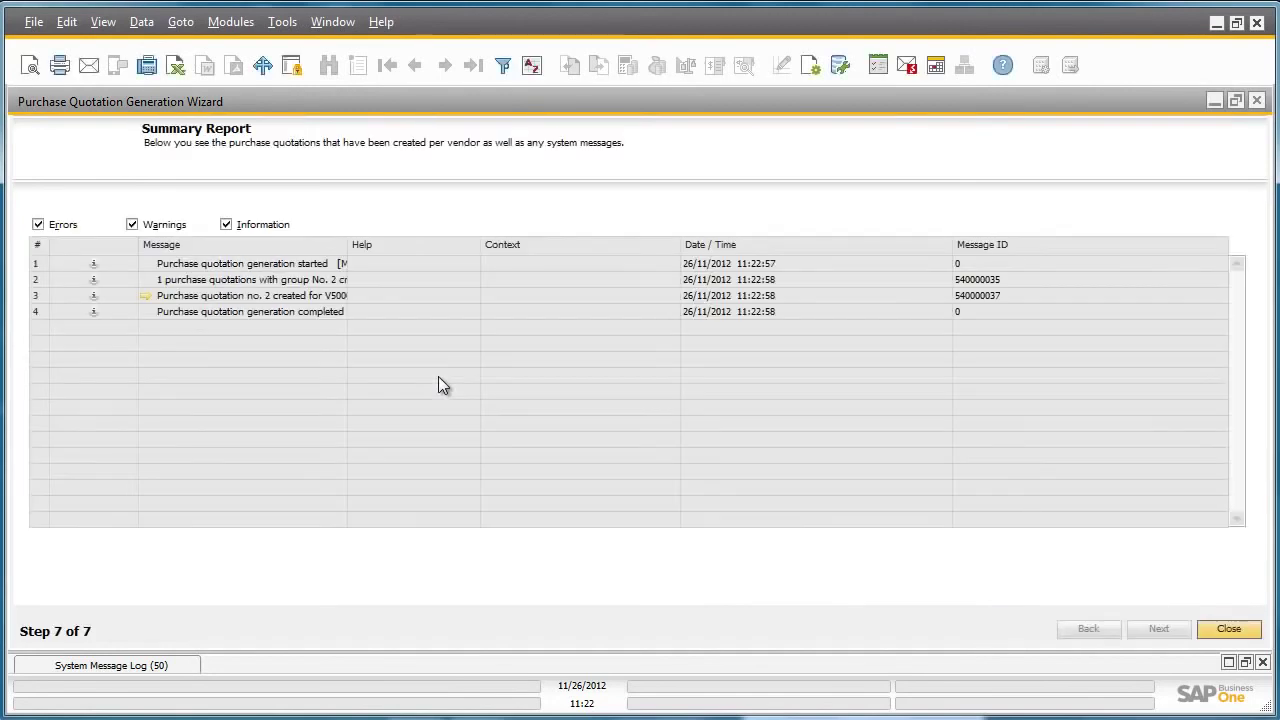
# Open the generated purchase quotation from the summary report, maximize it and review it down to its end.
pyautogui.click(144, 298)
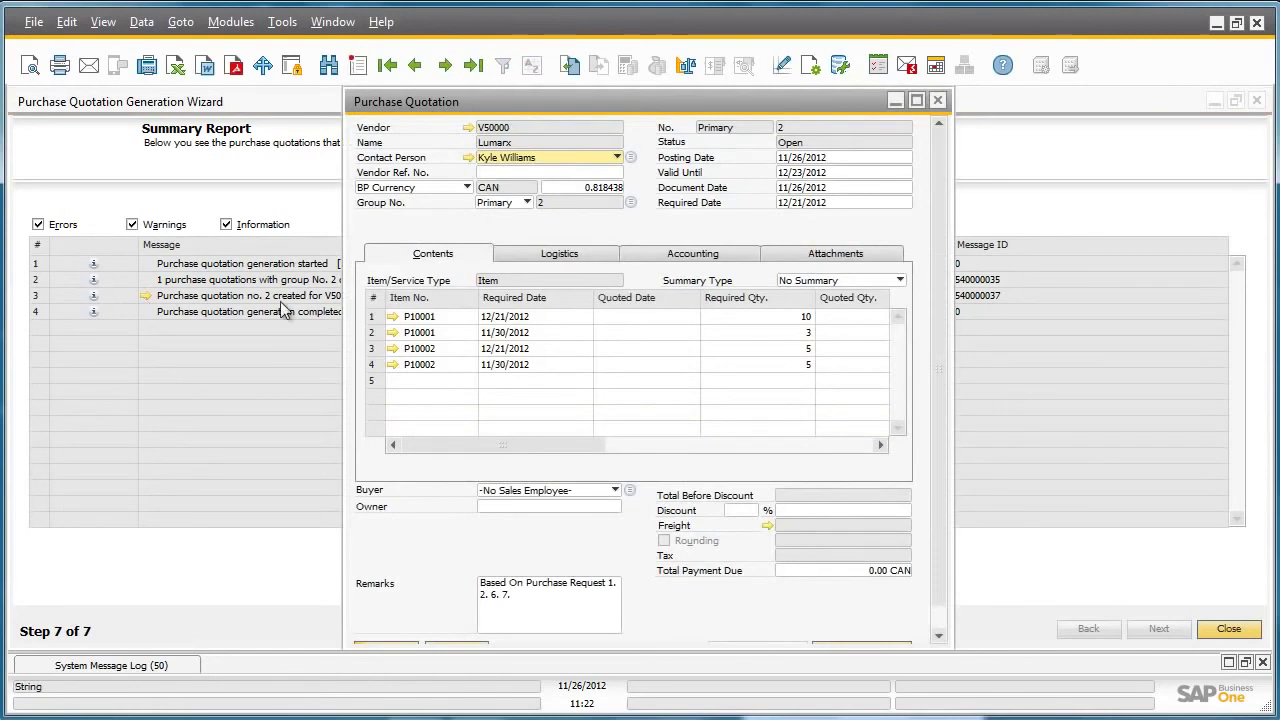
pyautogui.click(916, 101)
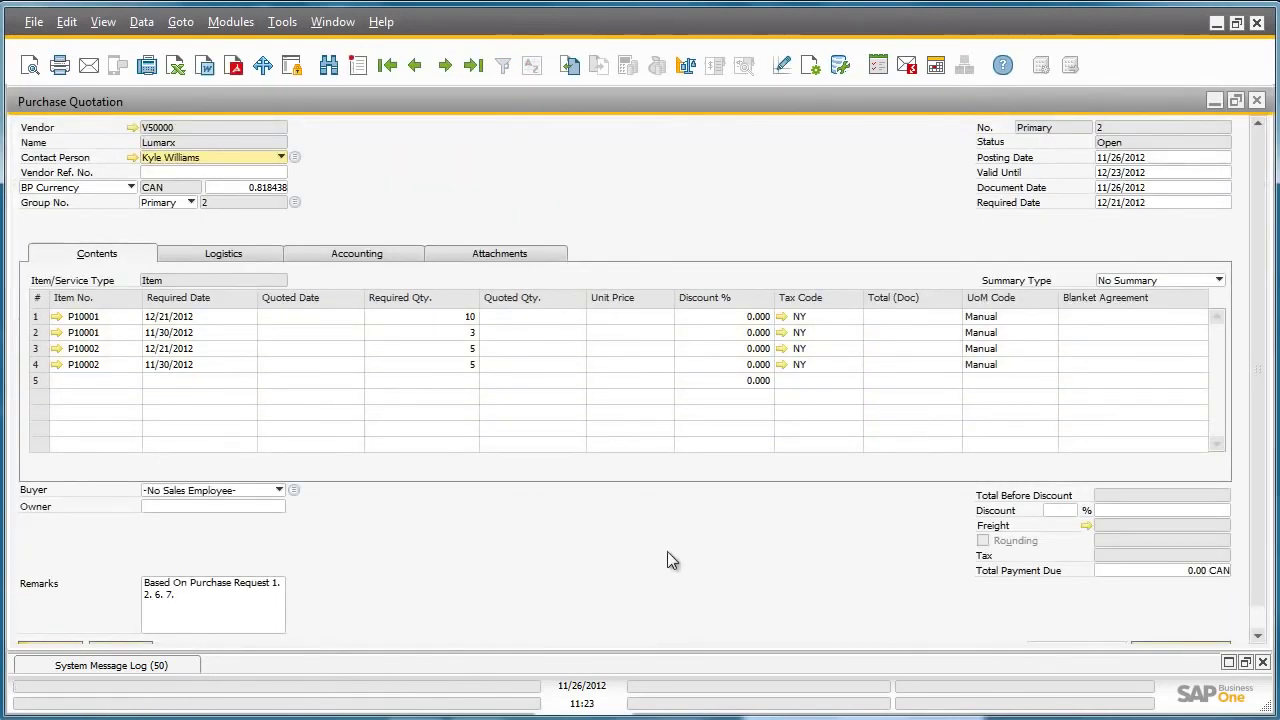
pyautogui.moveTo(1256, 560); pyautogui.dragTo(1256, 610)
pyautogui.click(1195, 627)
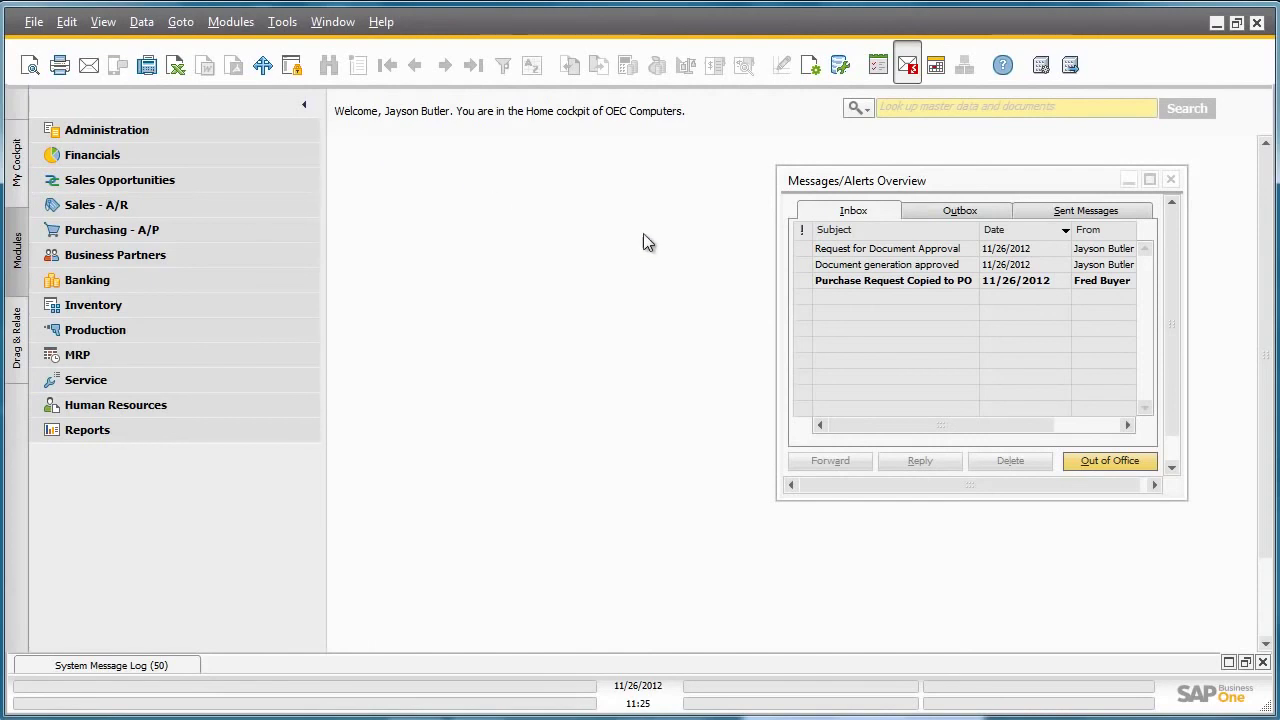
# Open the linked purchase request from the Purchase Request Copied to PO message in the requester's inbox.
pyautogui.click(868, 281)
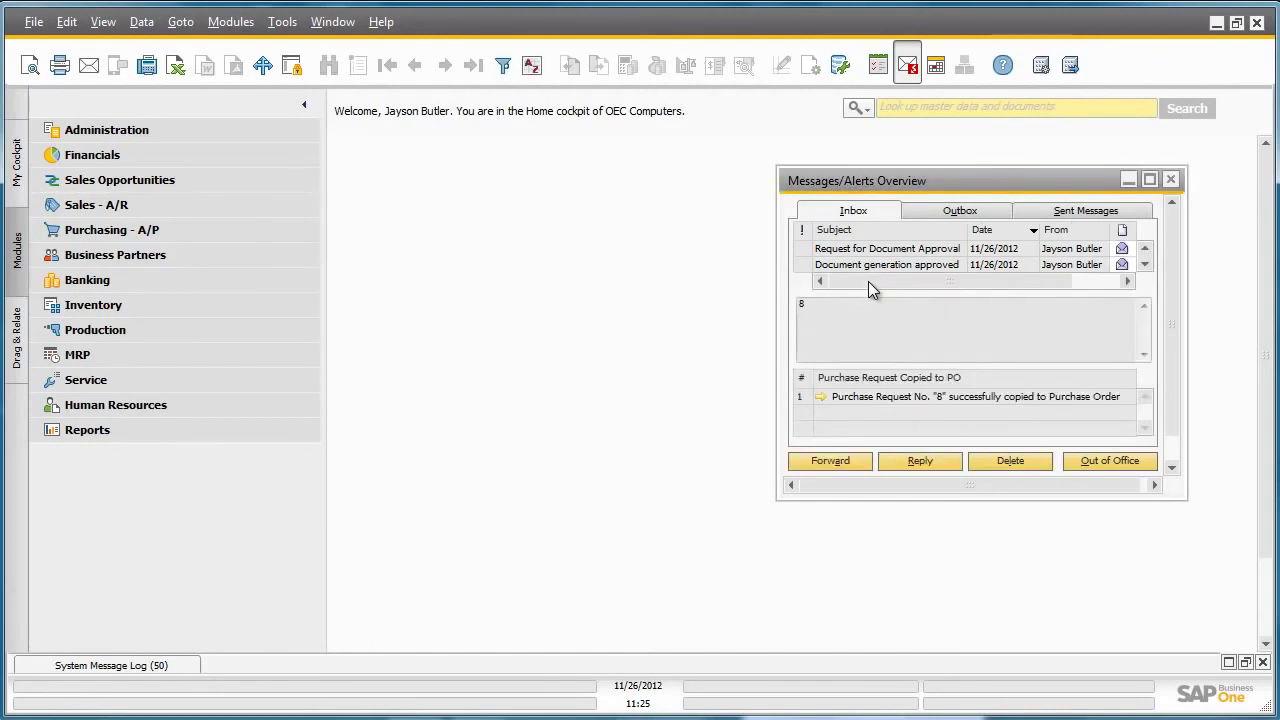
pyautogui.click(873, 396)
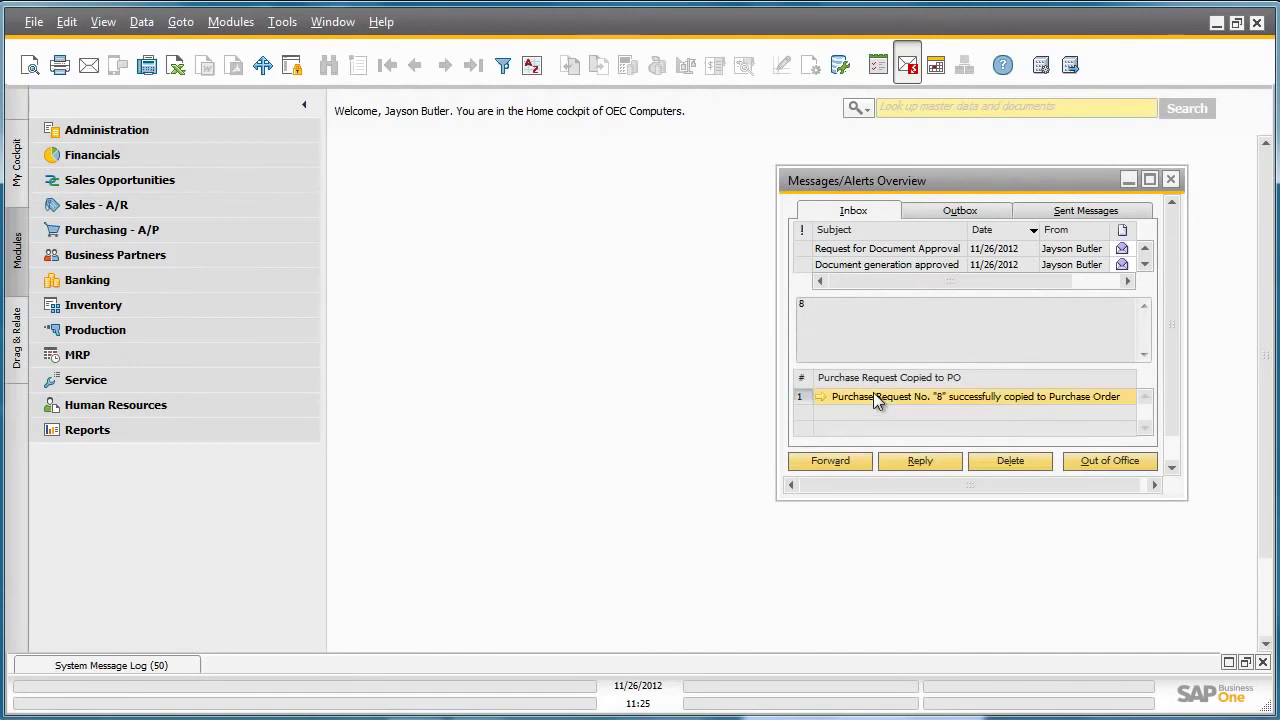
pyautogui.click(820, 397)
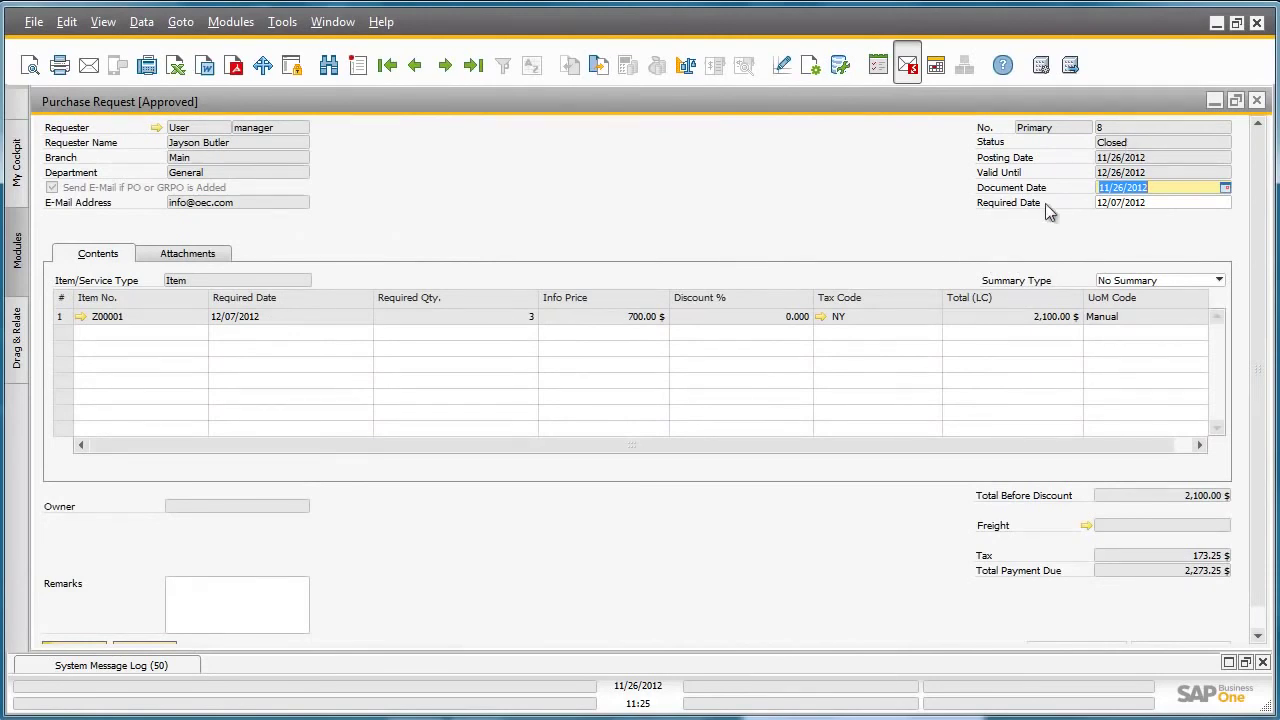
# Show the relationship map of the purchase request and open the linked purchase order from it.
pyautogui.rightClick(456, 330)
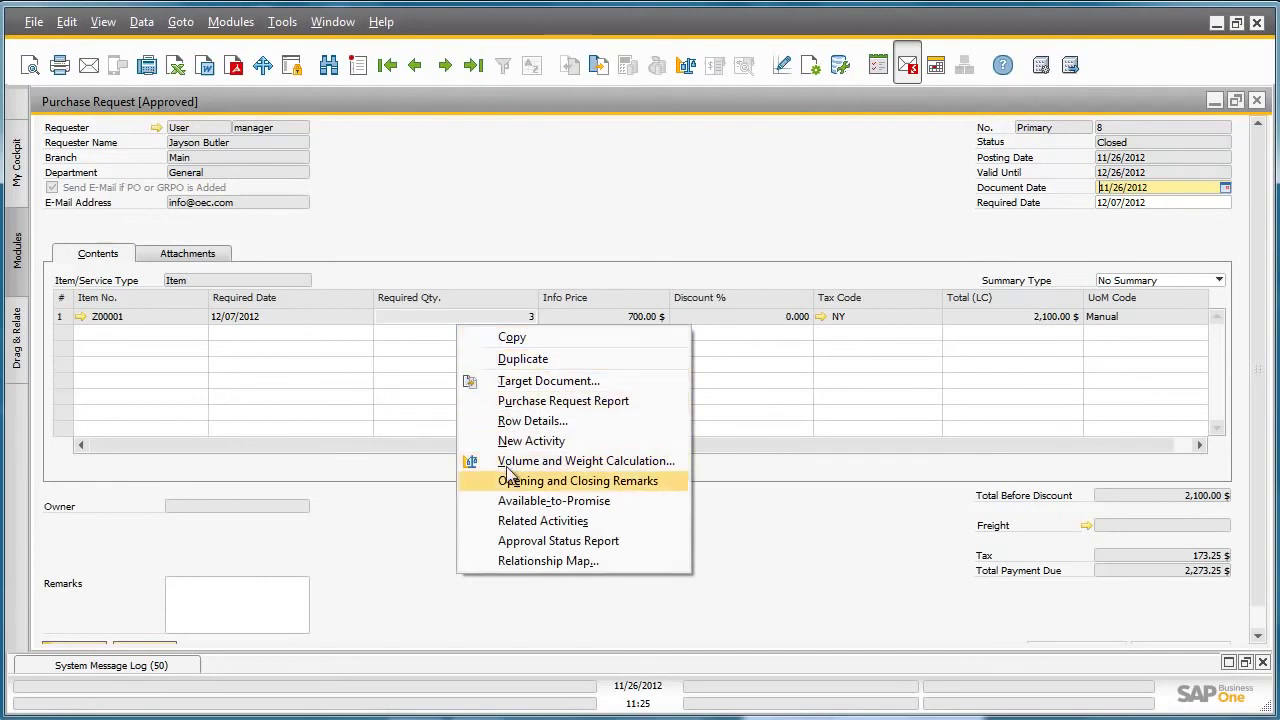
pyautogui.click(516, 560)
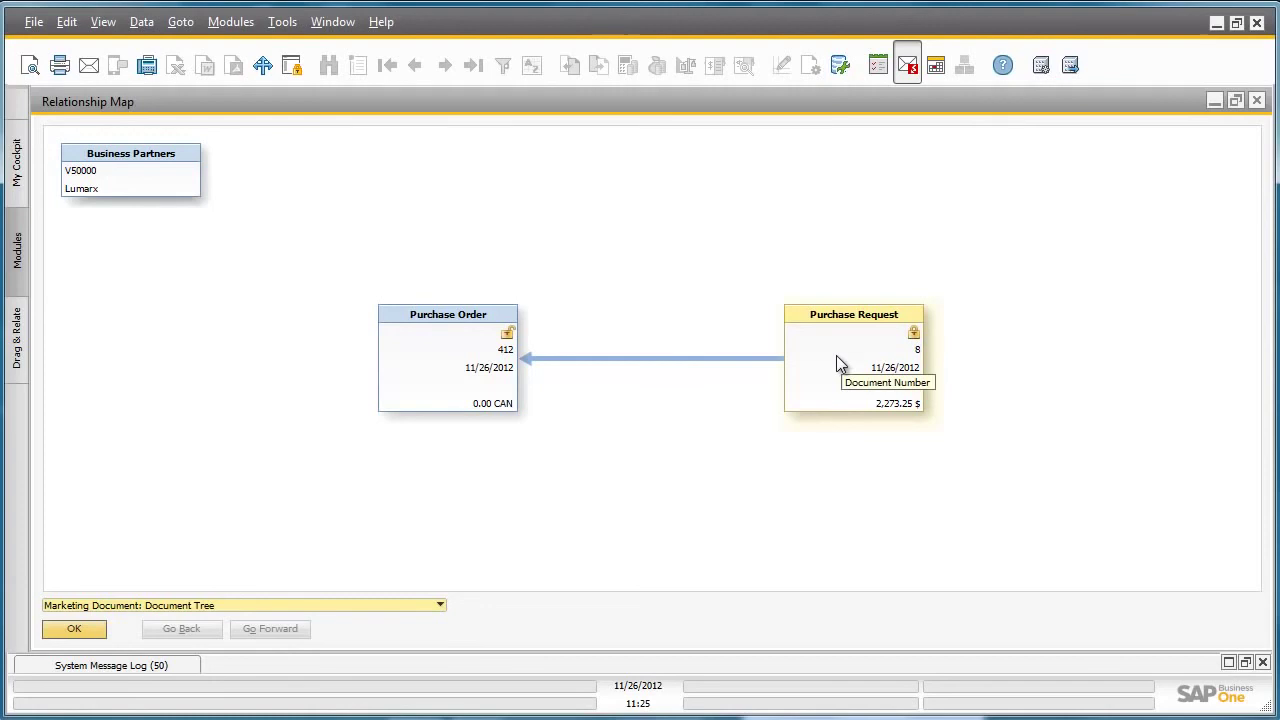
pyautogui.doubleClick(426, 353)
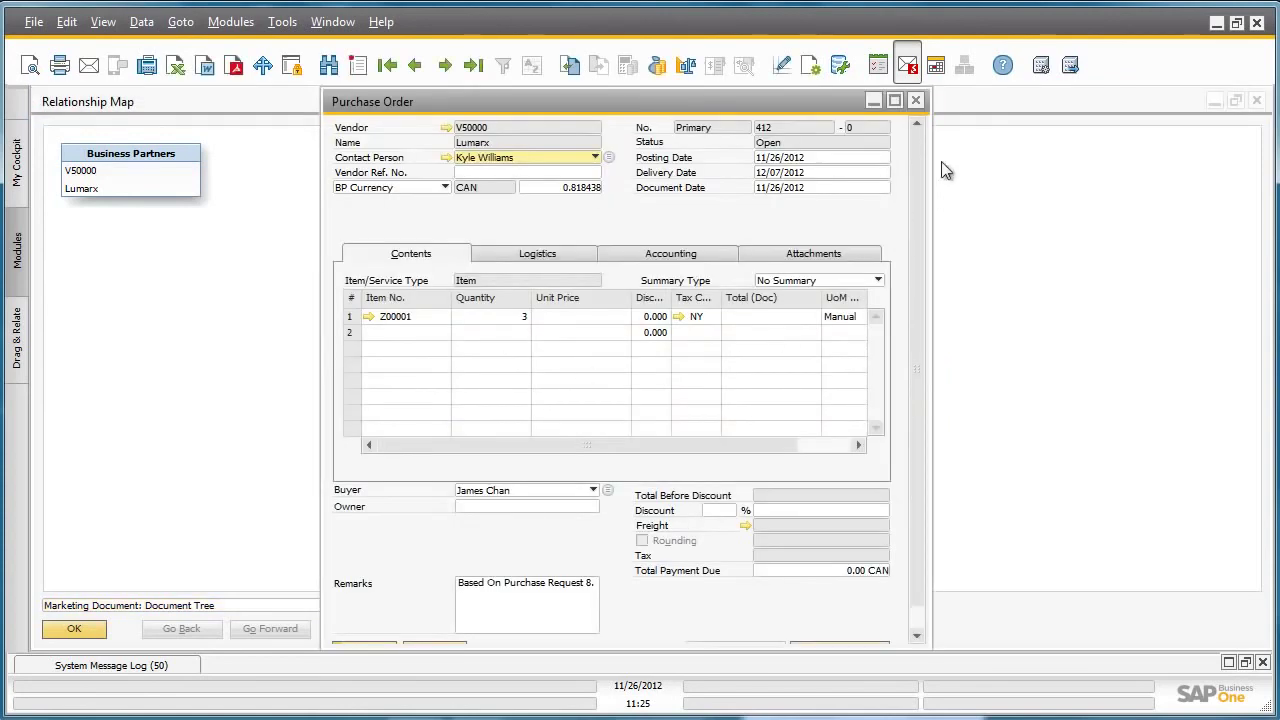